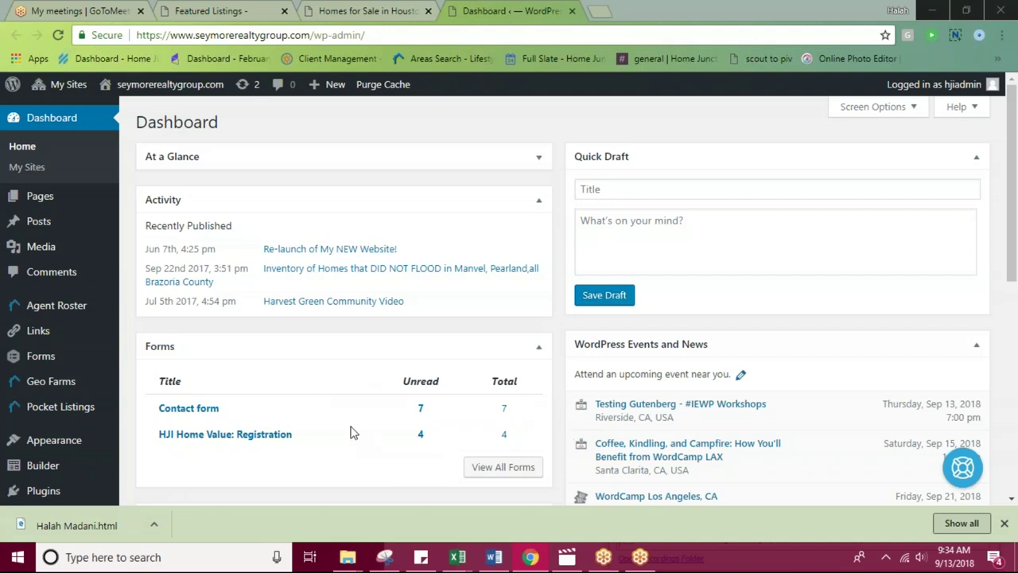
Start a new post via Posts > Add New in the admin sidebar.
{"action": "mouse_move", "coordinate": [92, 227]}
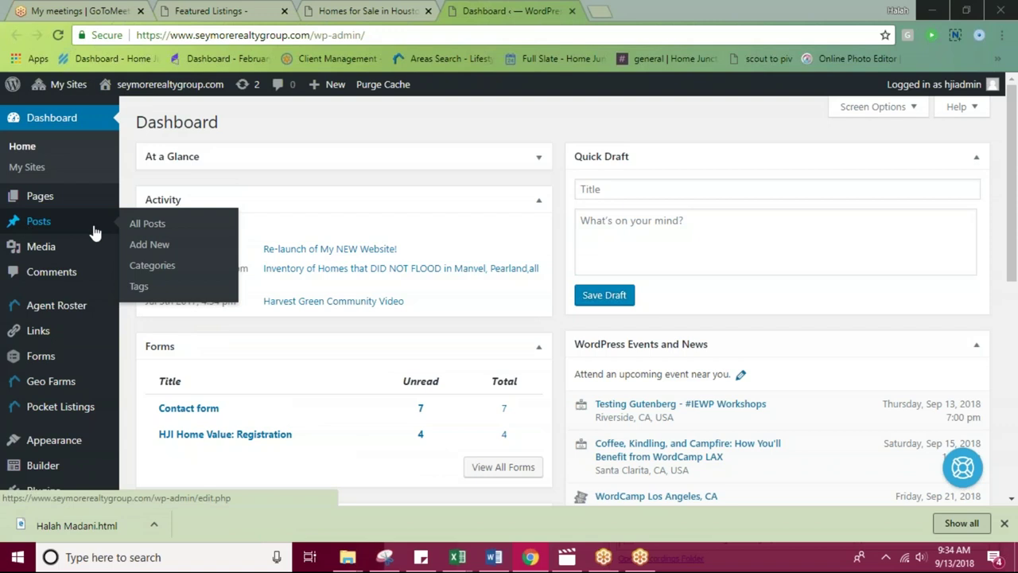
{"action": "left_click", "coordinate": [137, 244]}
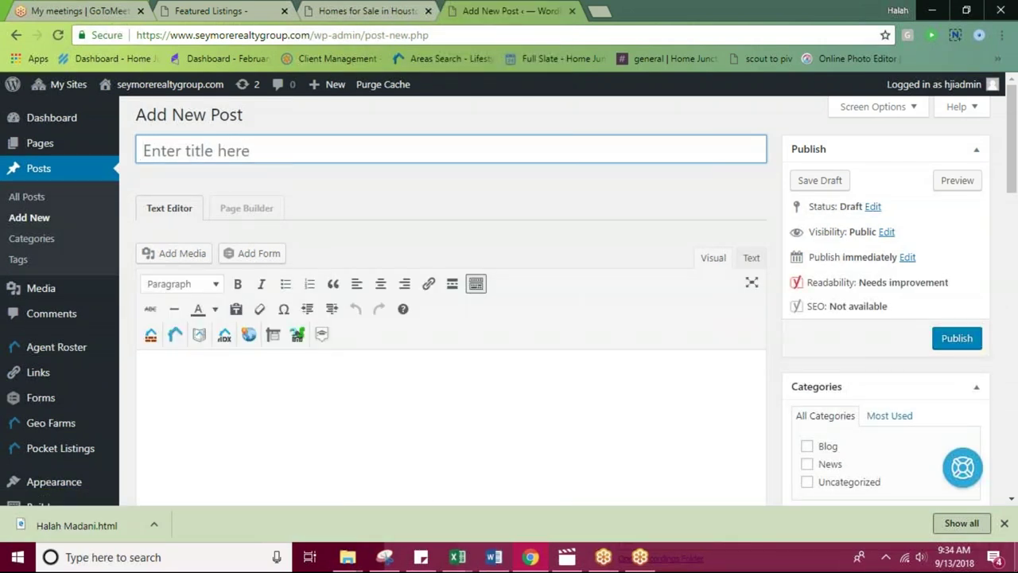
Title the post 'Hot Deals in Houston' and place the cursor in its empty body.
{"action": "key", "text": "shift"}
{"action": "type", "text": "Ho"}
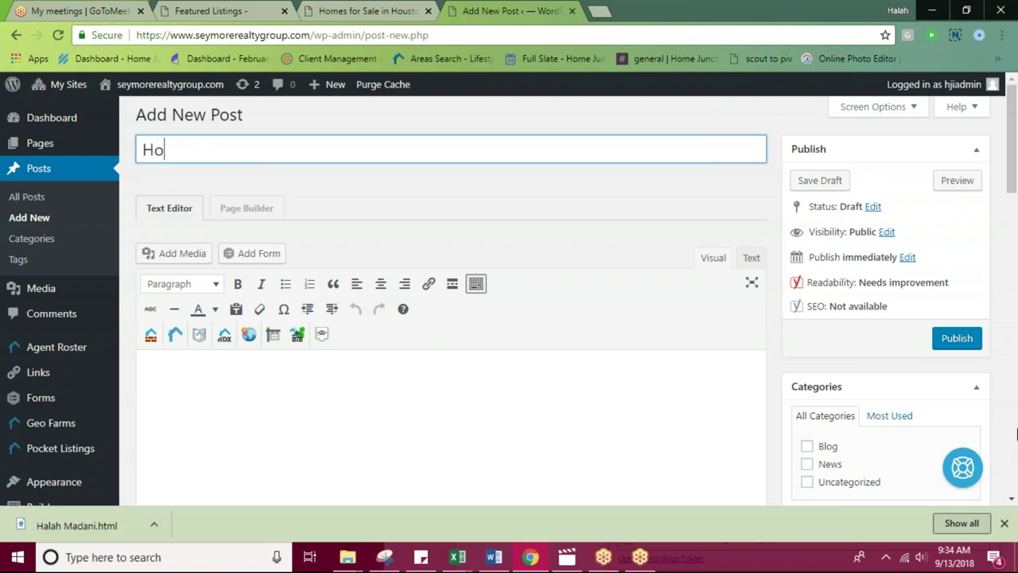
{"action": "type", "text": "t Deals in Houston"}
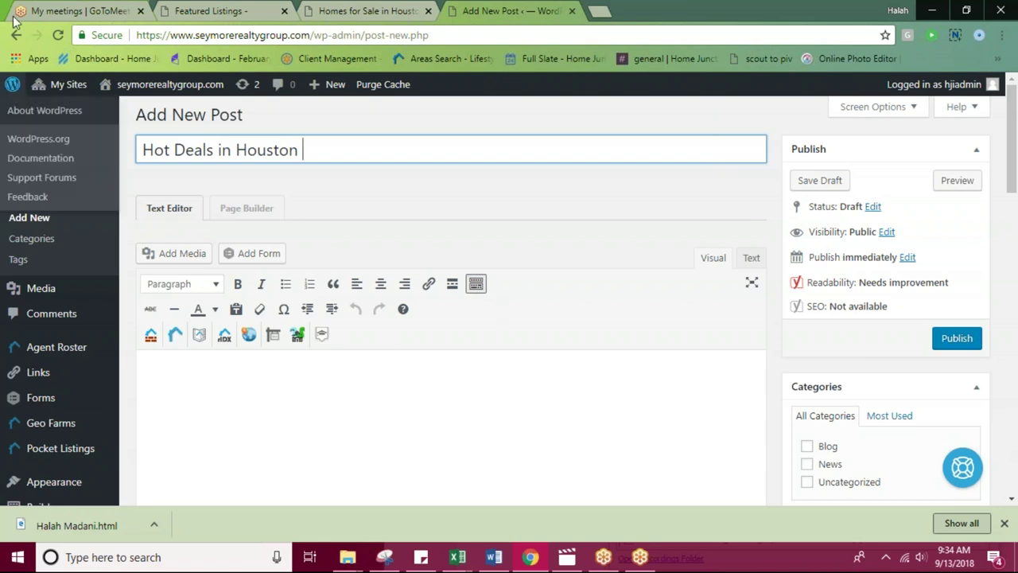
{"action": "scroll", "coordinate": [509, 342], "scroll_direction": "down", "scroll_amount": 2}
{"action": "left_click", "coordinate": [358, 278]}
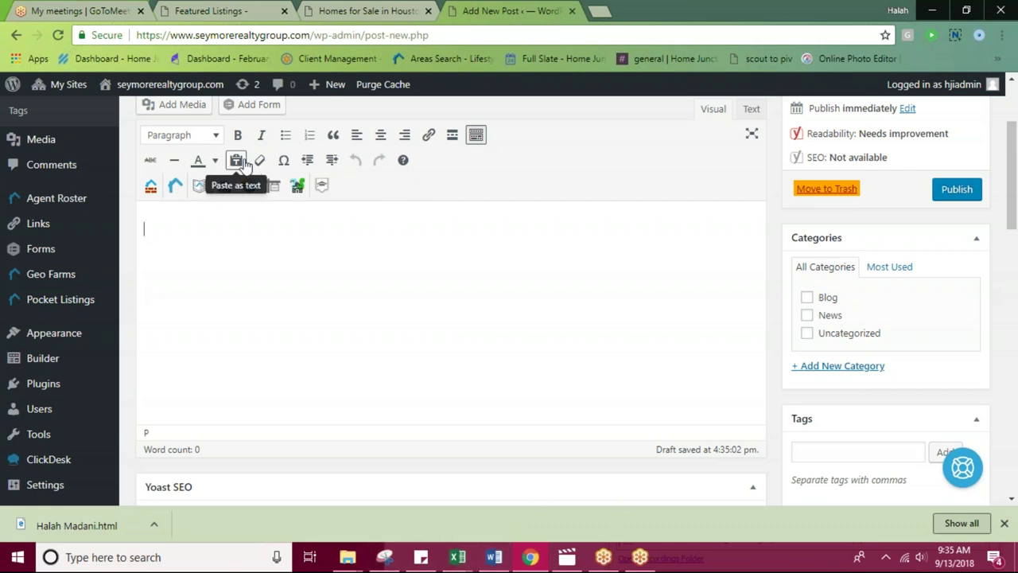
{"action": "scroll", "coordinate": [303, 177], "scroll_direction": "up", "scroll_amount": 2}
{"action": "scroll", "coordinate": [267, 488], "scroll_direction": "down", "scroll_amount": 1}
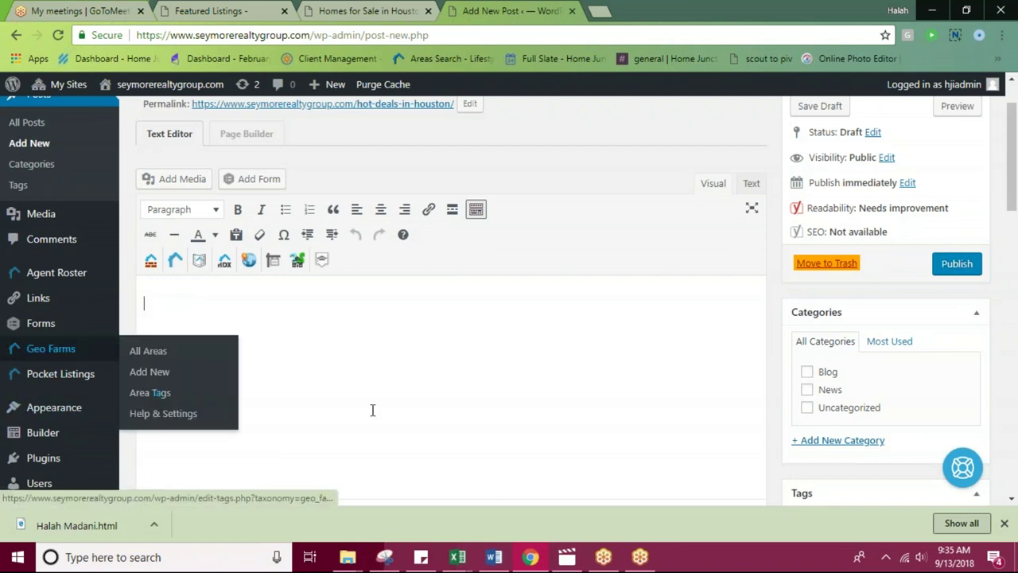
{"action": "mouse_move", "coordinate": [500, 566]}
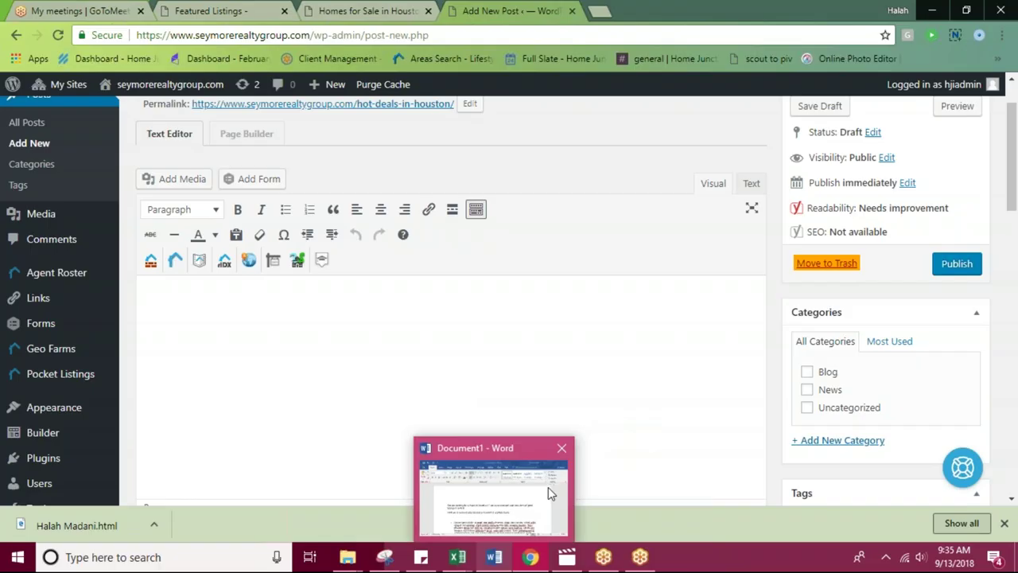
{"action": "mouse_move", "coordinate": [543, 487]}
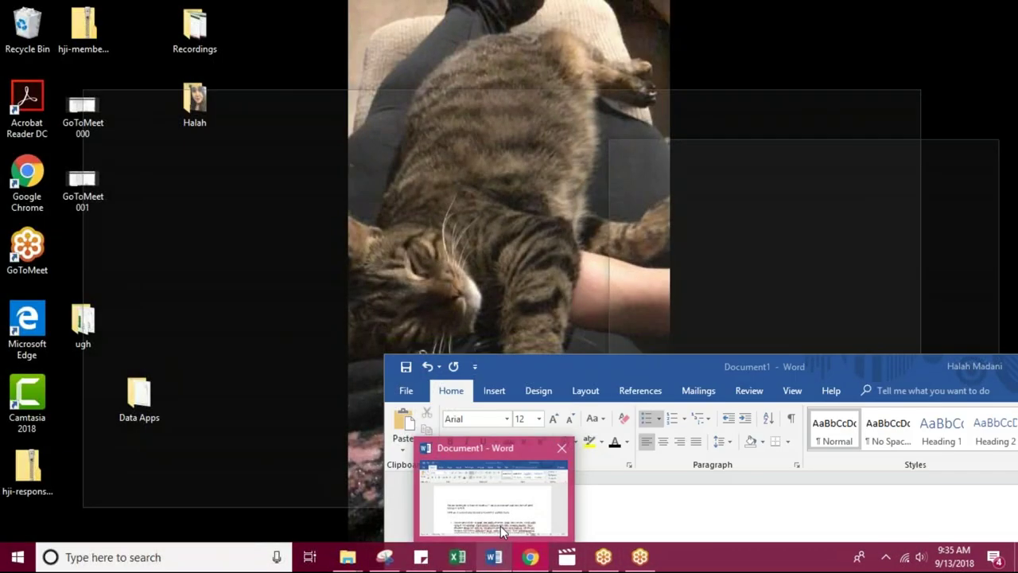
Bring Word's Document1 forward and position its window over the Houston article.
{"action": "left_click", "coordinate": [500, 526]}
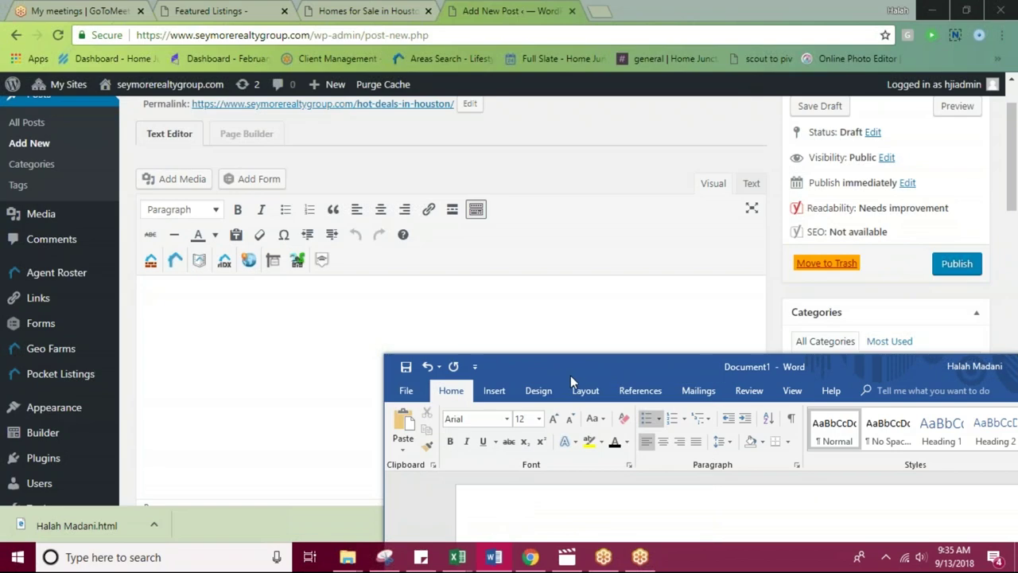
{"action": "left_click_drag", "start_coordinate": [570, 375], "coordinate": [341, 101]}
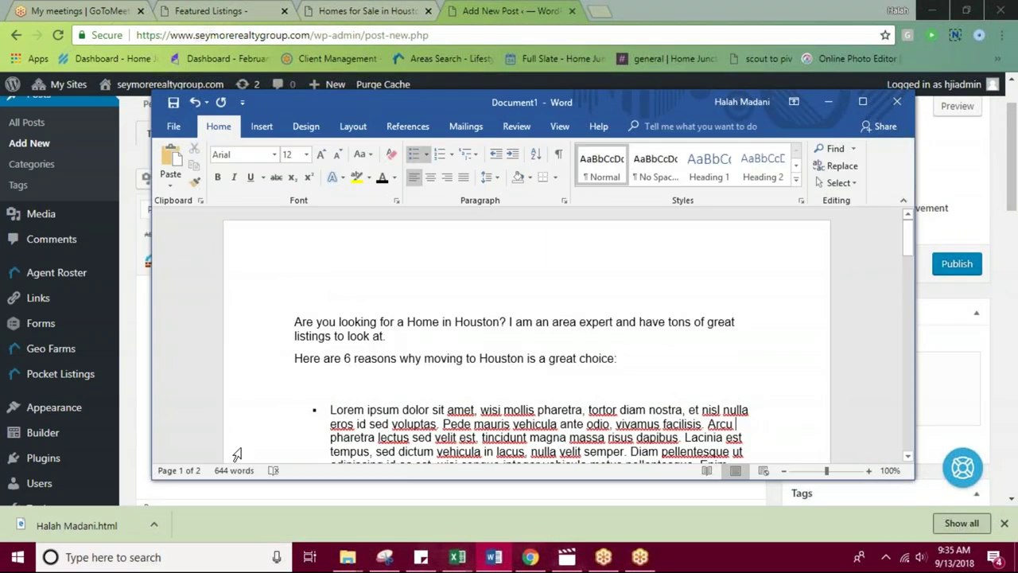
{"action": "left_click_drag", "start_coordinate": [290, 314], "coordinate": [602, 253]}
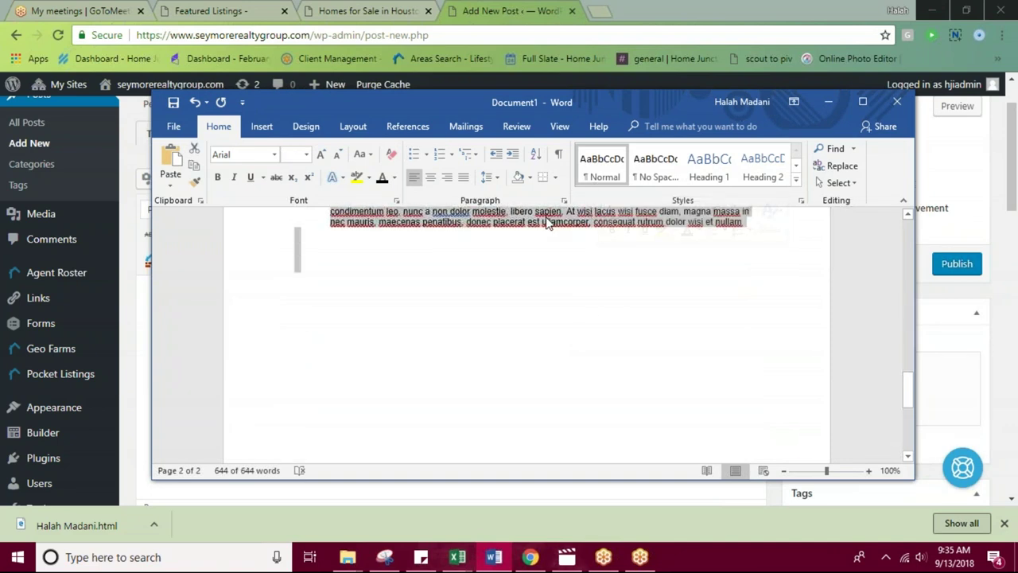
{"action": "left_click", "coordinate": [558, 229]}
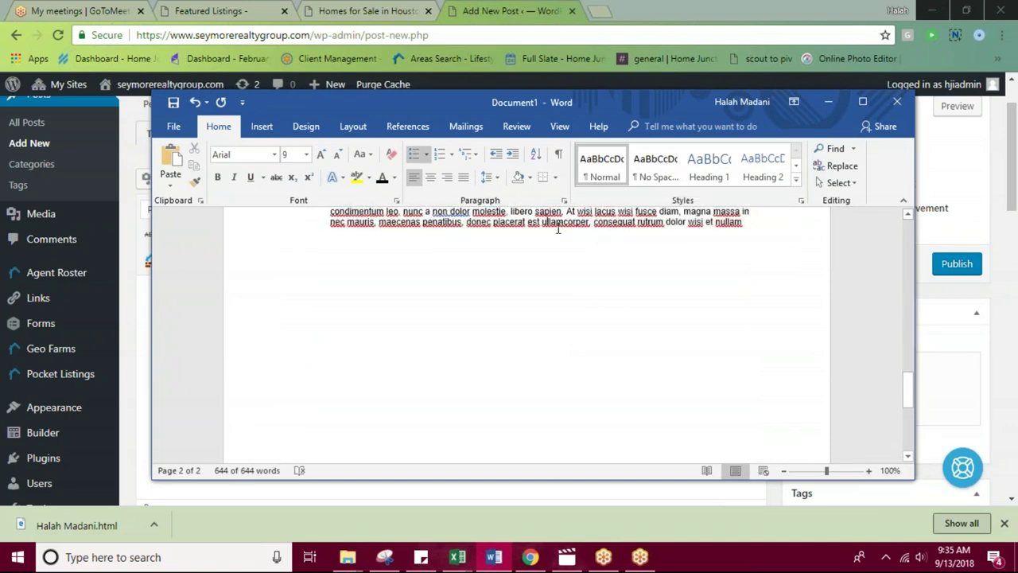
{"action": "double_click", "coordinate": [637, 227]}
{"action": "left_click", "coordinate": [549, 248]}
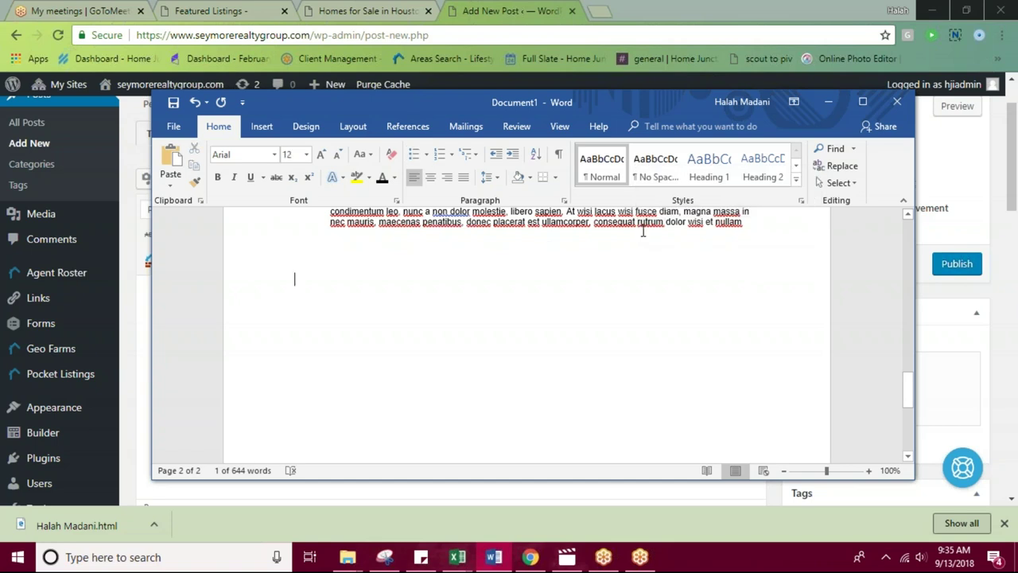
{"action": "left_click_drag", "start_coordinate": [617, 99], "coordinate": [502, 91]}
Select and copy the whole Houston article in Word, then minimise Word.
{"action": "left_click_drag", "start_coordinate": [183, 268], "coordinate": [182, 311]}
{"action": "right_click", "coordinate": [209, 319]}
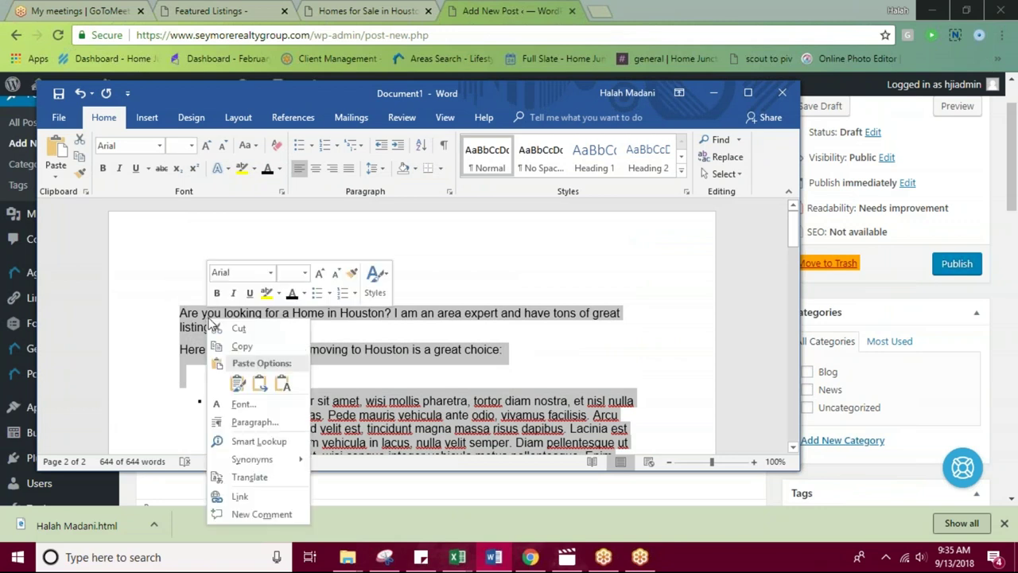
{"action": "left_click", "coordinate": [239, 348]}
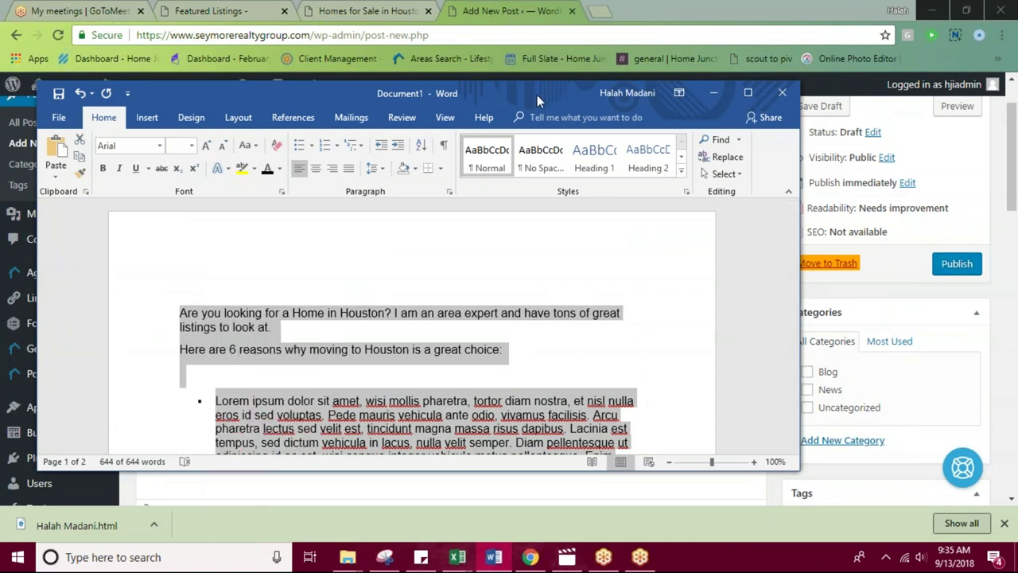
{"action": "left_click_drag", "start_coordinate": [537, 94], "coordinate": [487, 110]}
{"action": "left_click", "coordinate": [666, 107]}
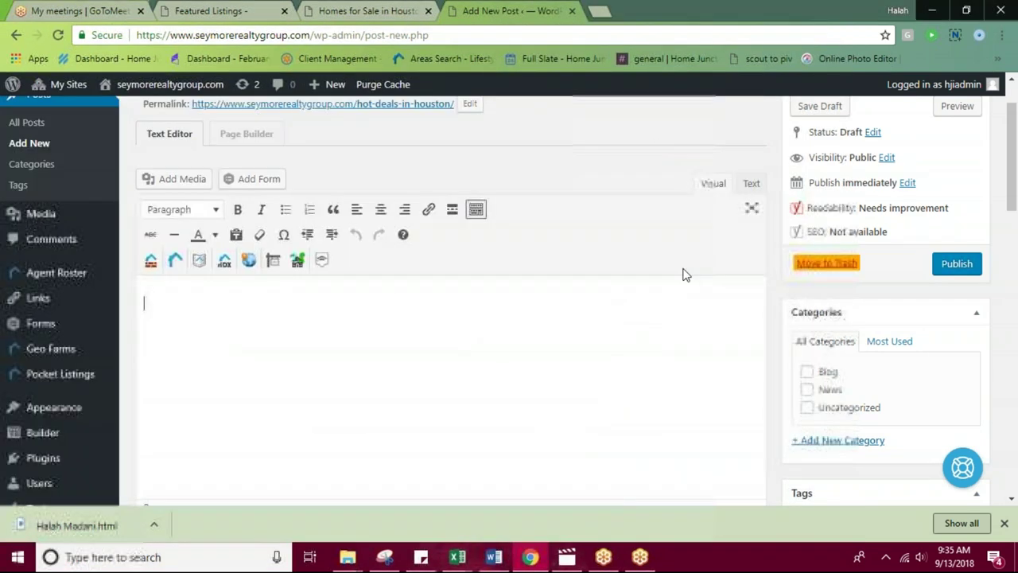
Paste the Houston article into the post body and select 'Houston' in the first sentence.
{"action": "left_click", "coordinate": [374, 365]}
{"action": "key", "text": "ctrl+v"}
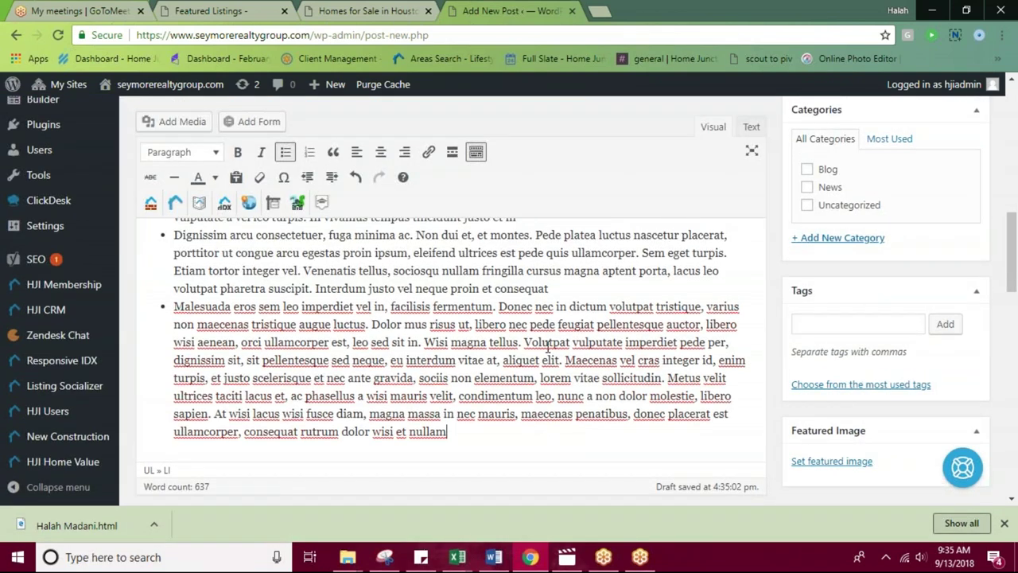
{"action": "scroll", "coordinate": [547, 347], "scroll_direction": "up", "scroll_amount": 15}
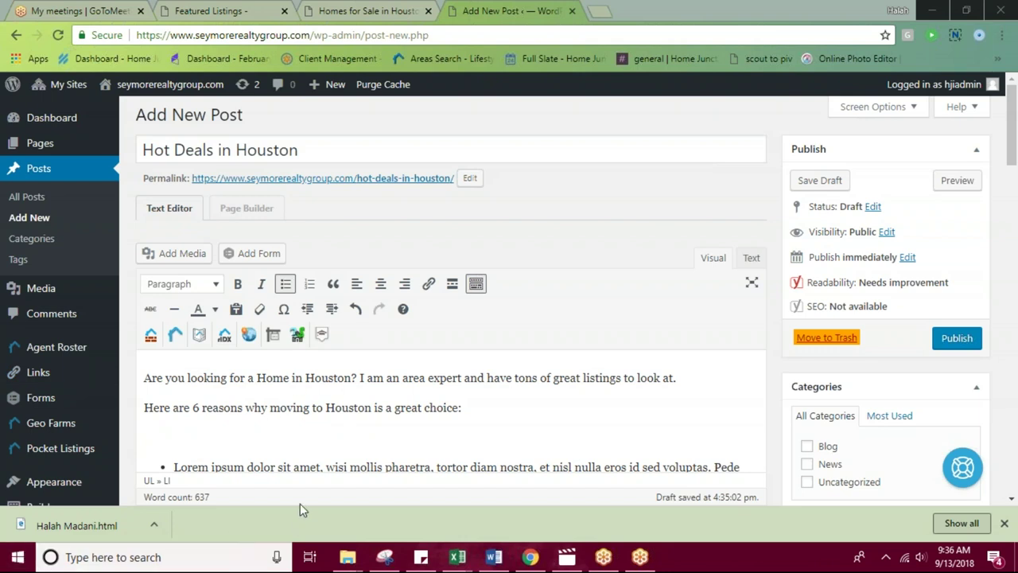
{"action": "double_click", "coordinate": [307, 378]}
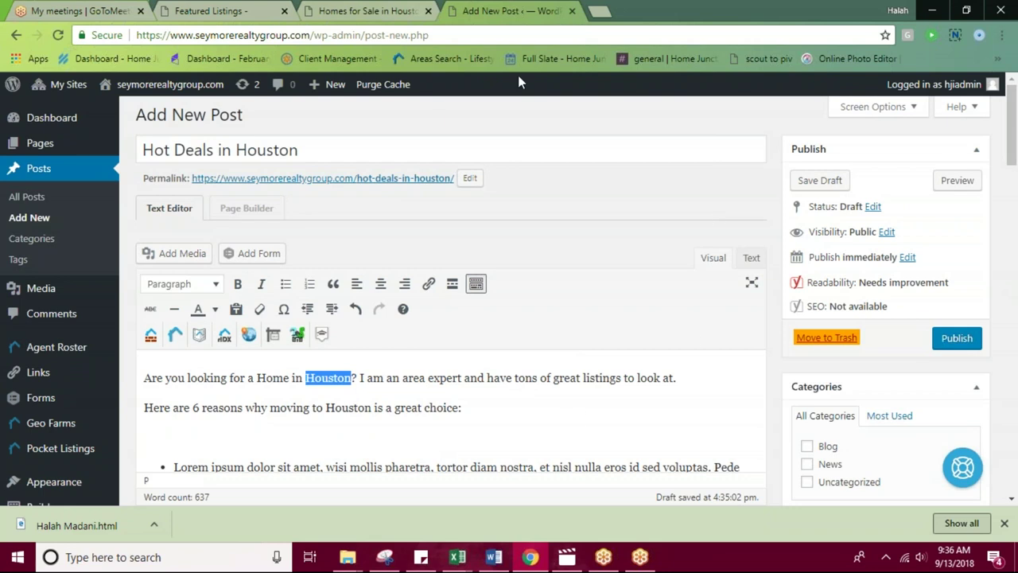
Copy the Homes for Sale in Houston page address and return to the post editor tab.
{"action": "left_click", "coordinate": [383, 16]}
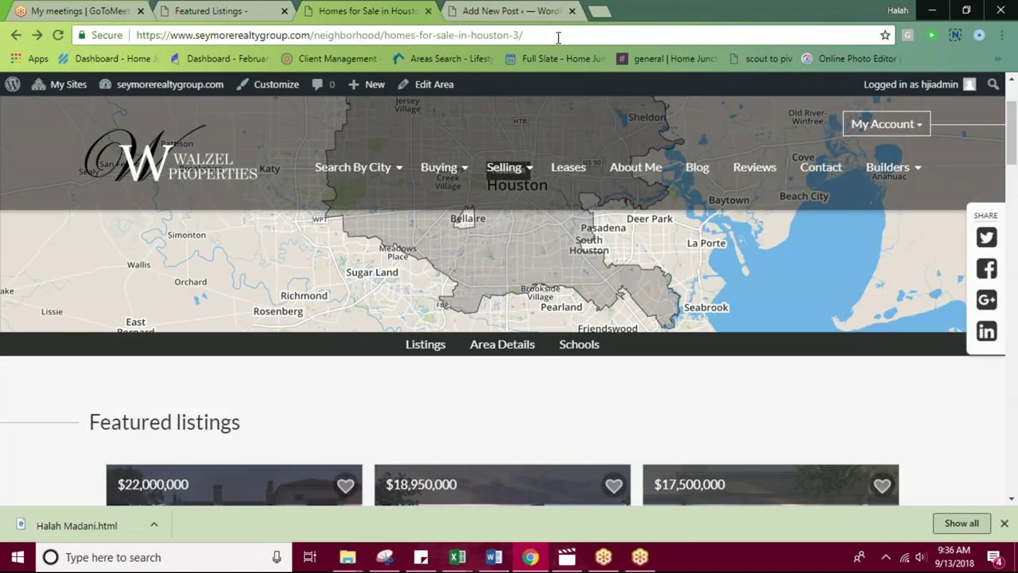
{"action": "left_click", "coordinate": [527, 35]}
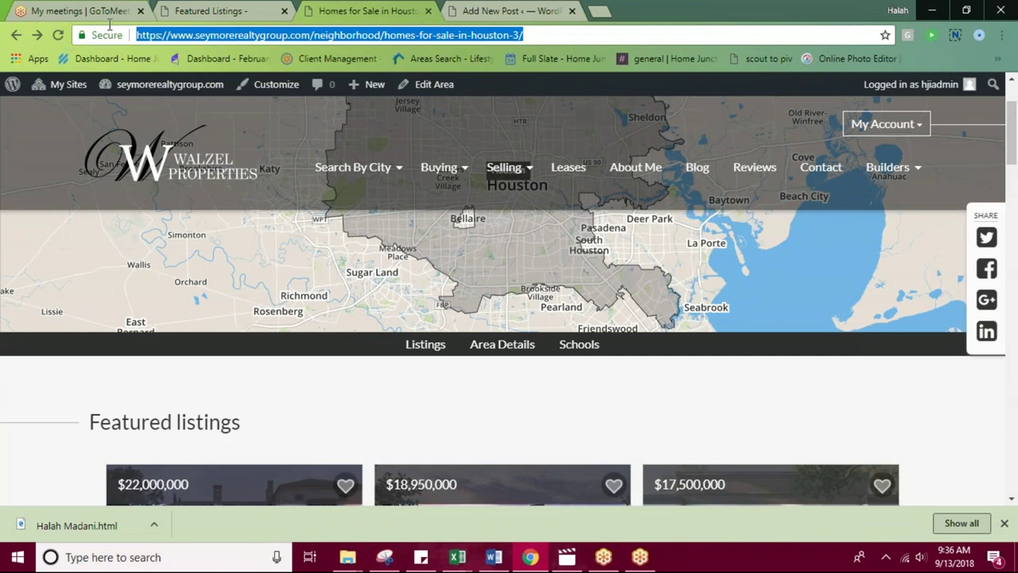
{"action": "right_click", "coordinate": [189, 35]}
{"action": "left_click", "coordinate": [217, 117]}
{"action": "left_click", "coordinate": [494, 11]}
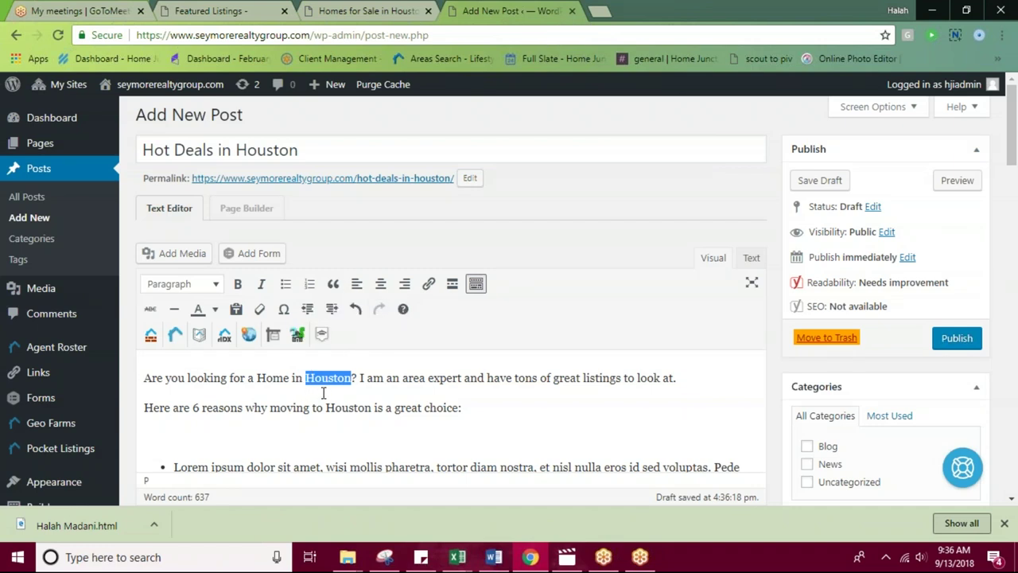
Link 'Houston' in the opening sentence to the homes-for-sale-in-houston-3 page URL.
{"action": "left_click", "coordinate": [428, 287]}
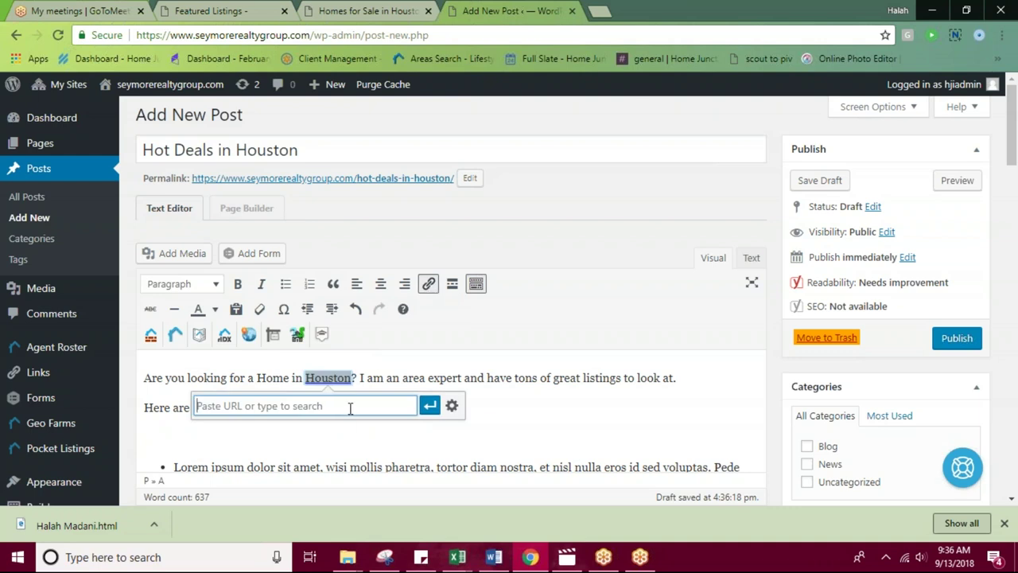
{"action": "key", "text": "ctrl+v"}
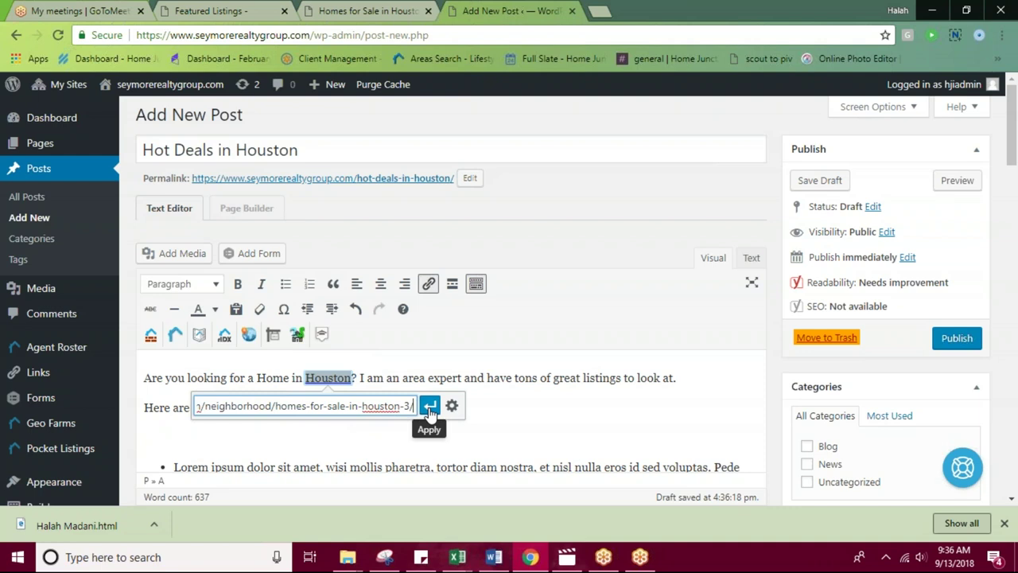
{"action": "left_click", "coordinate": [430, 407]}
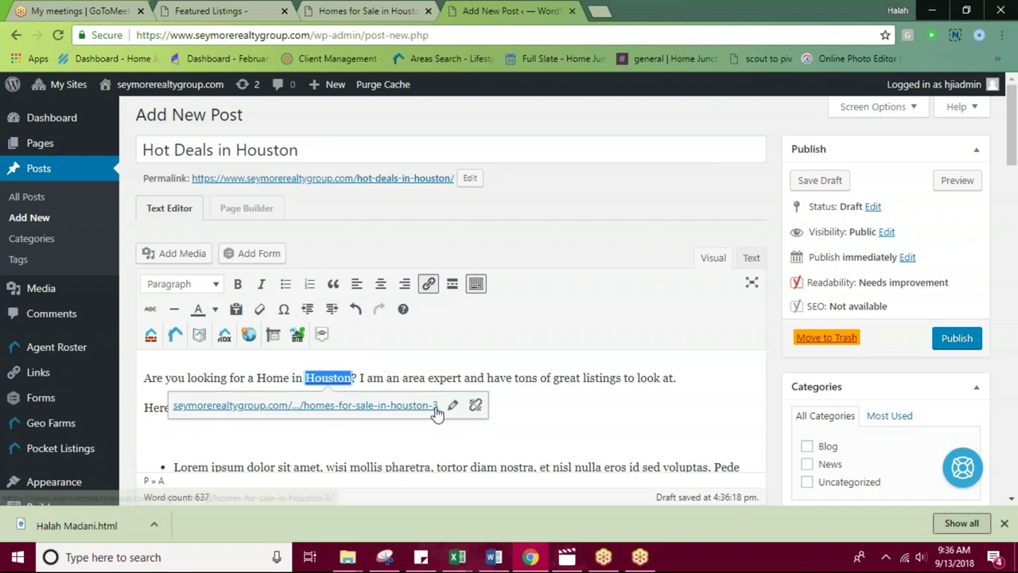
{"action": "left_click", "coordinate": [518, 438]}
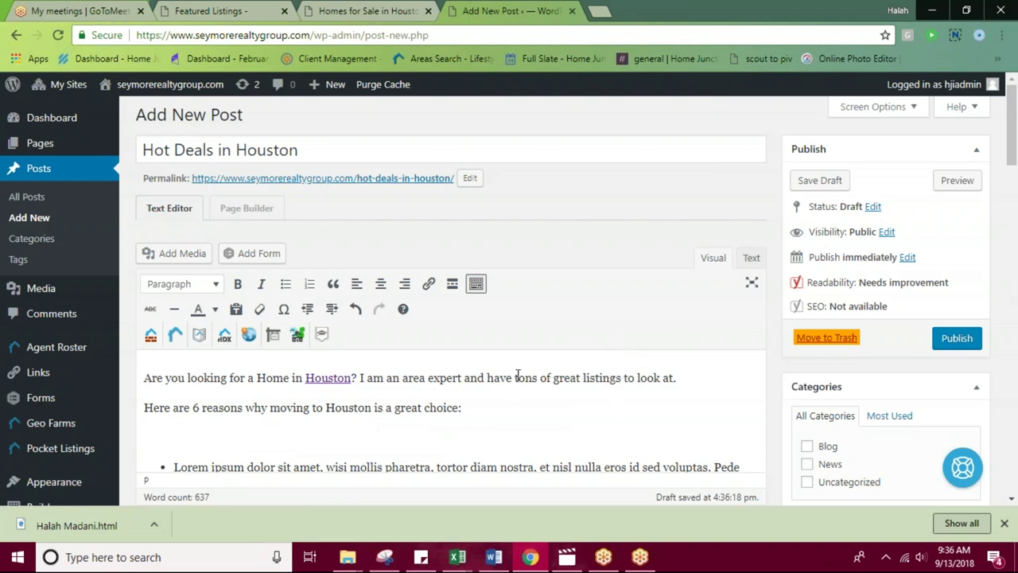
Link 'tons of great listings' to the address copied from the Featured Listings page tab.
{"action": "left_click_drag", "start_coordinate": [515, 378], "coordinate": [621, 382]}
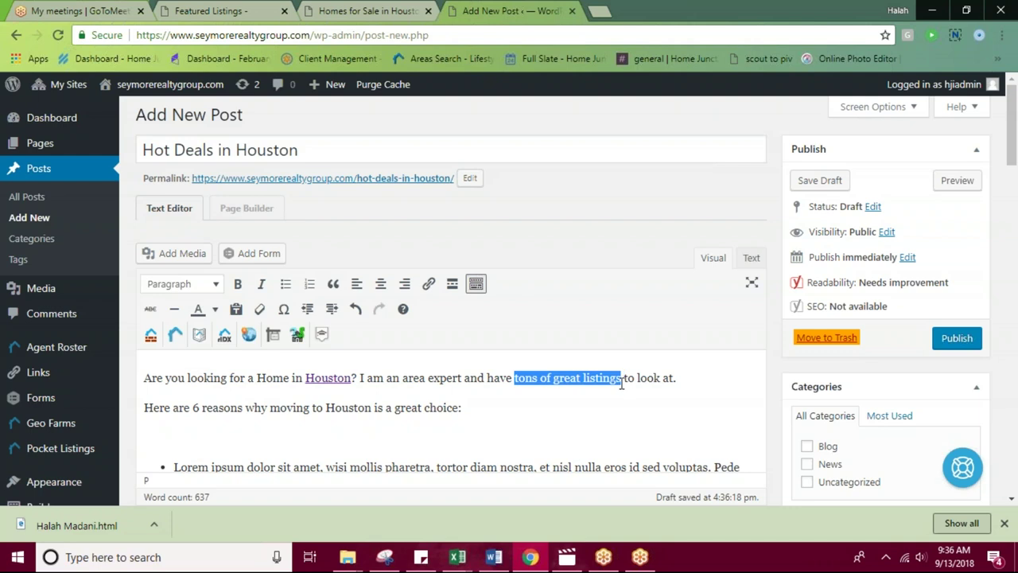
{"action": "left_click", "coordinate": [429, 286]}
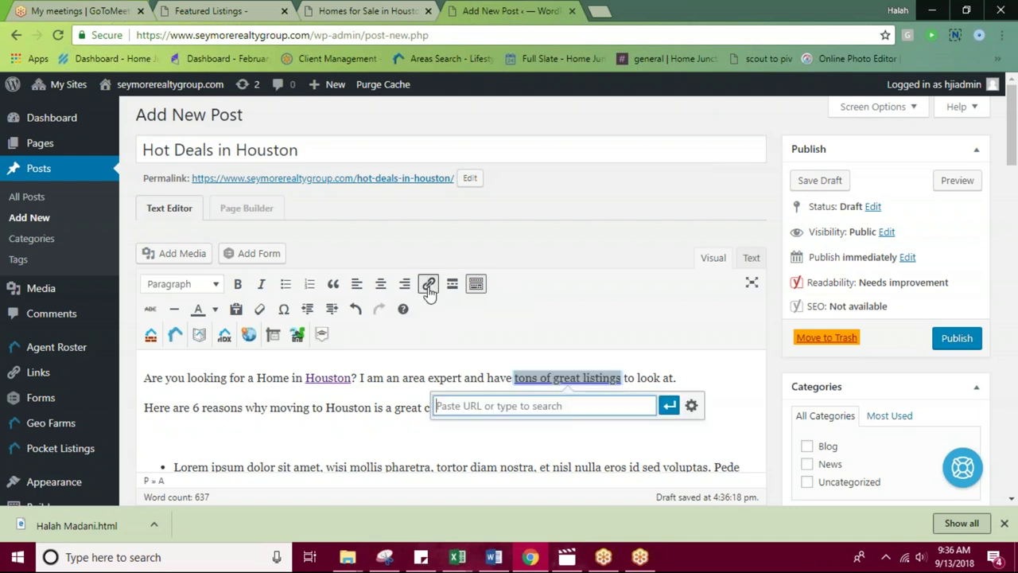
{"action": "left_click", "coordinate": [211, 10]}
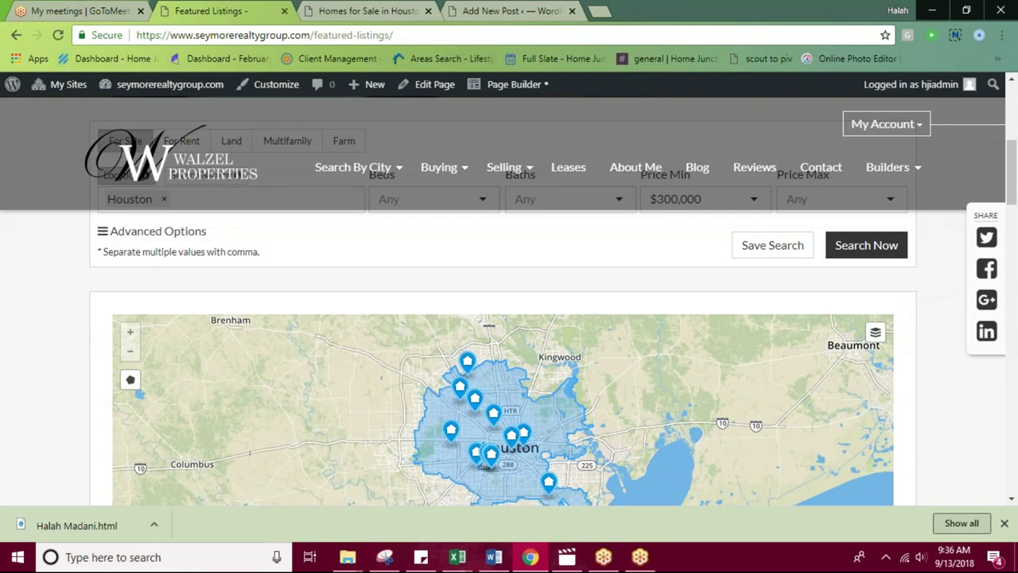
{"action": "left_click_drag", "start_coordinate": [410, 34], "coordinate": [127, 35]}
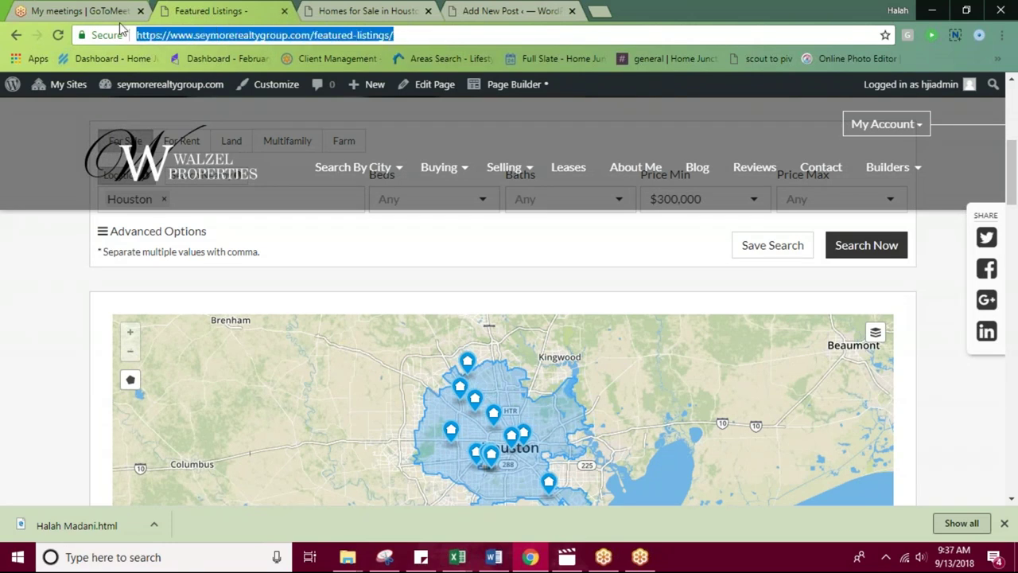
{"action": "right_click", "coordinate": [218, 35]}
{"action": "left_click", "coordinate": [246, 114]}
{"action": "left_click", "coordinate": [531, 11]}
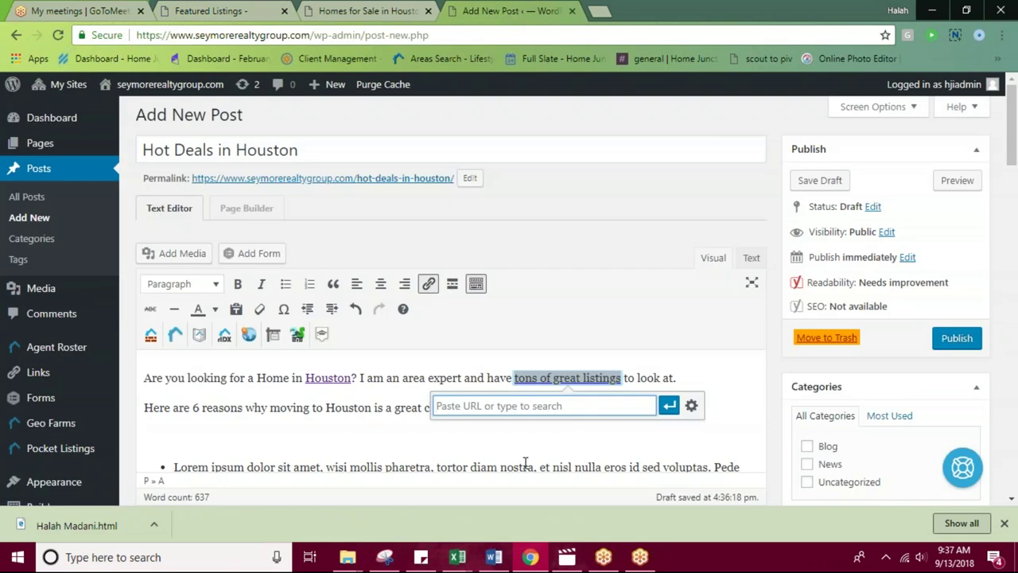
{"action": "key", "text": "ctrl+v"}
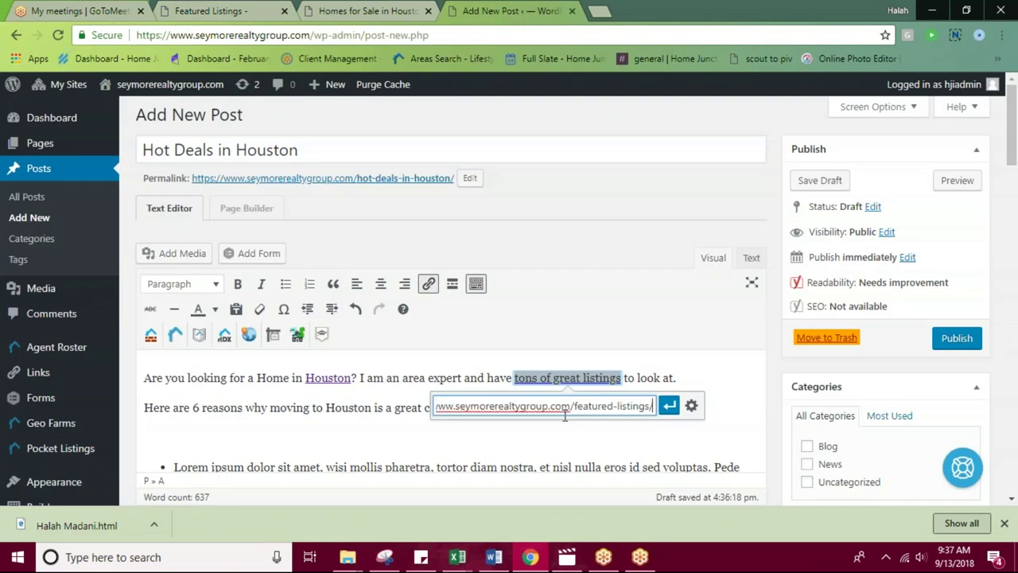
{"action": "left_click", "coordinate": [669, 407]}
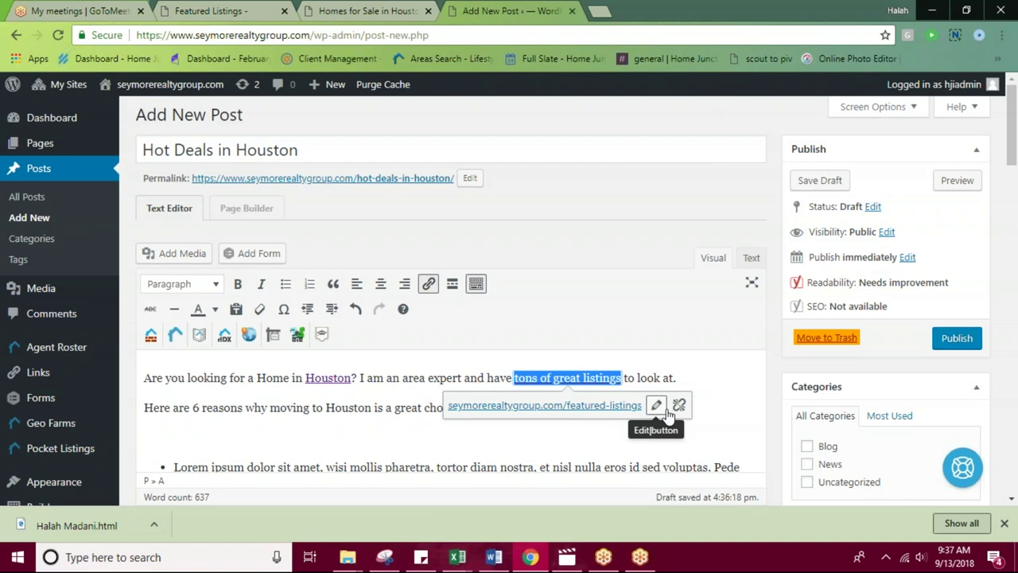
{"action": "left_click", "coordinate": [619, 468]}
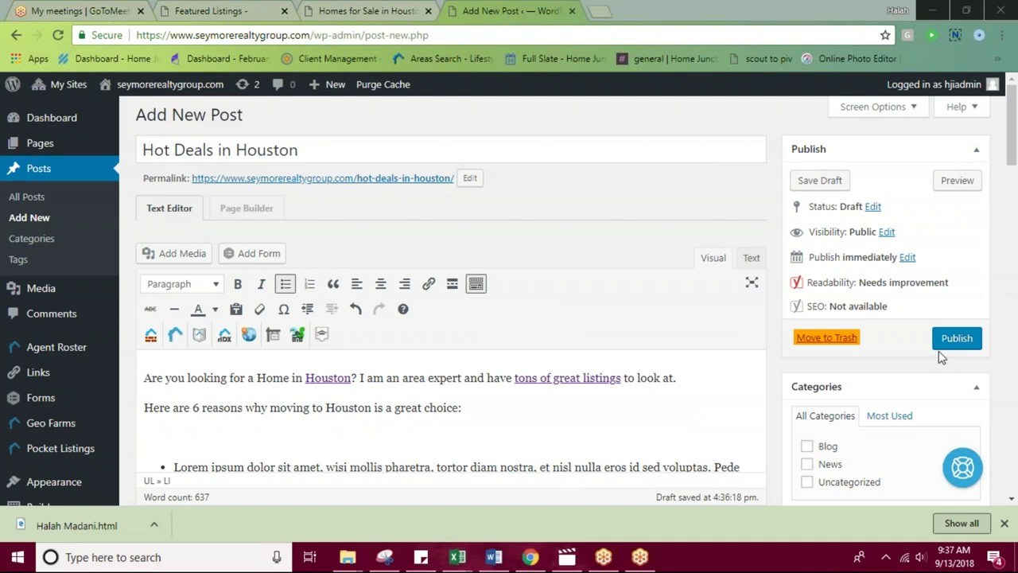
Insert the Media Library portrait photo, centred, on the blank line above the bulleted list.
{"action": "scroll", "coordinate": [414, 368], "scroll_direction": "down", "scroll_amount": 1}
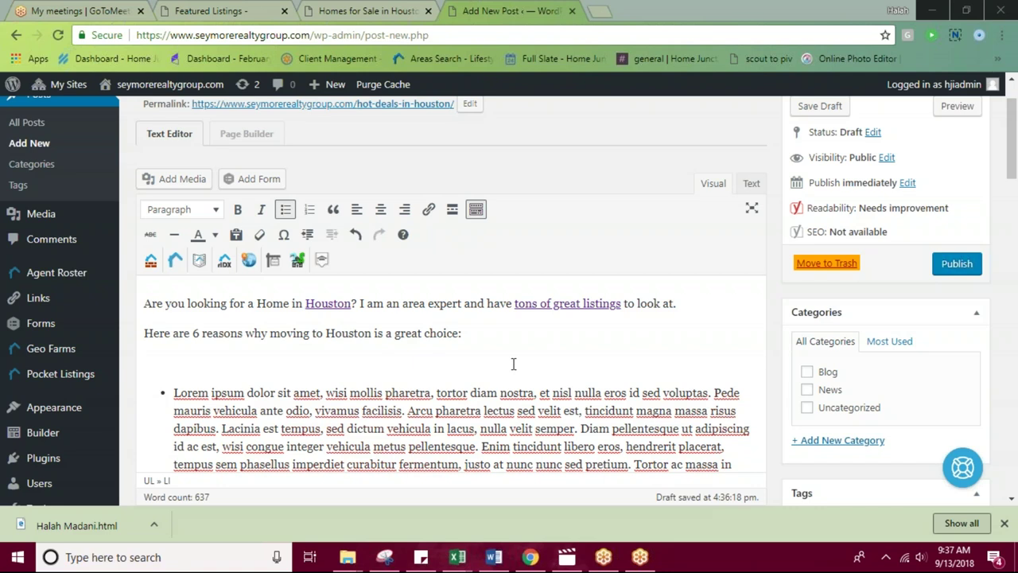
{"action": "left_click", "coordinate": [179, 358]}
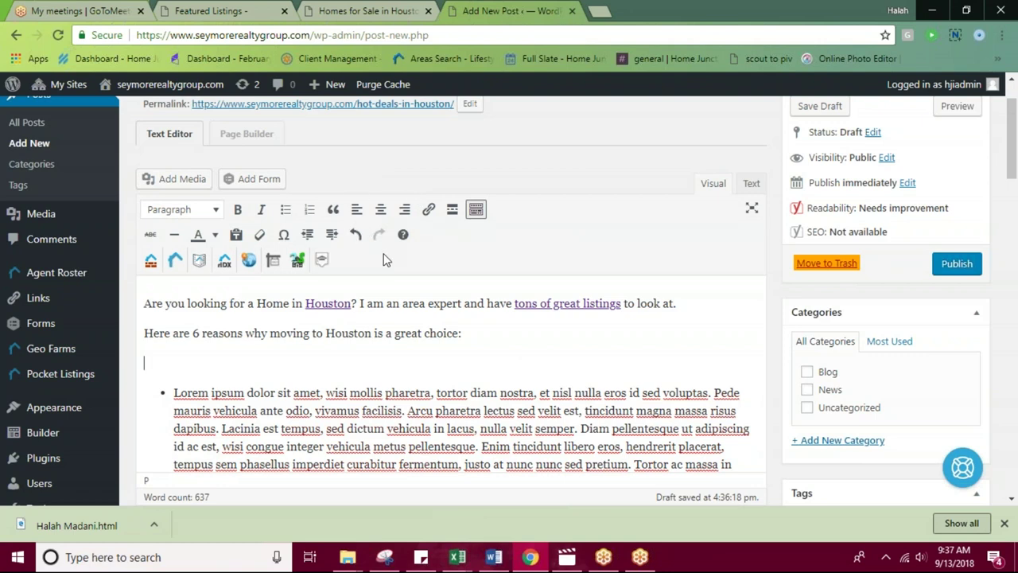
{"action": "left_click", "coordinate": [153, 183]}
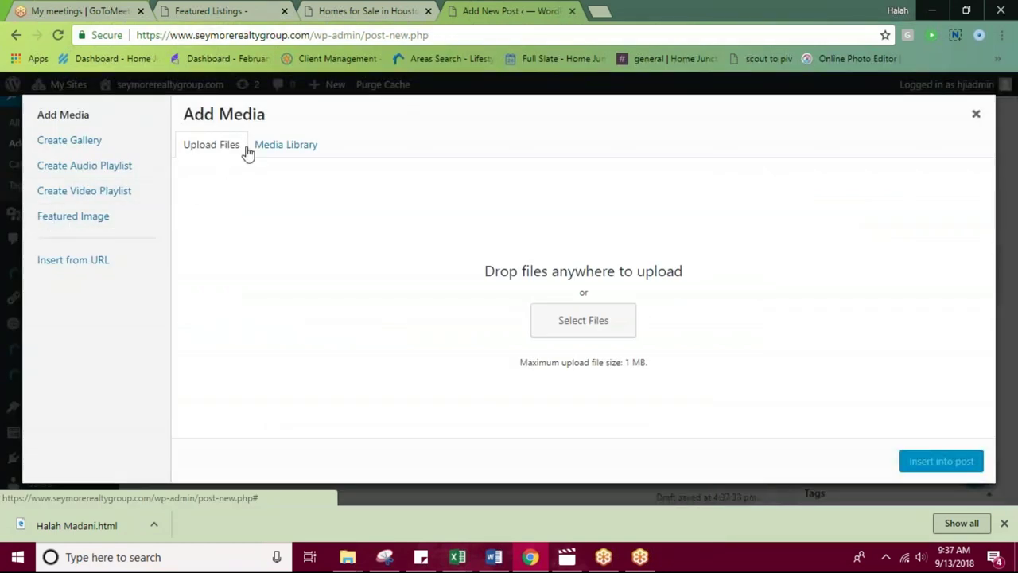
{"action": "left_click", "coordinate": [295, 155]}
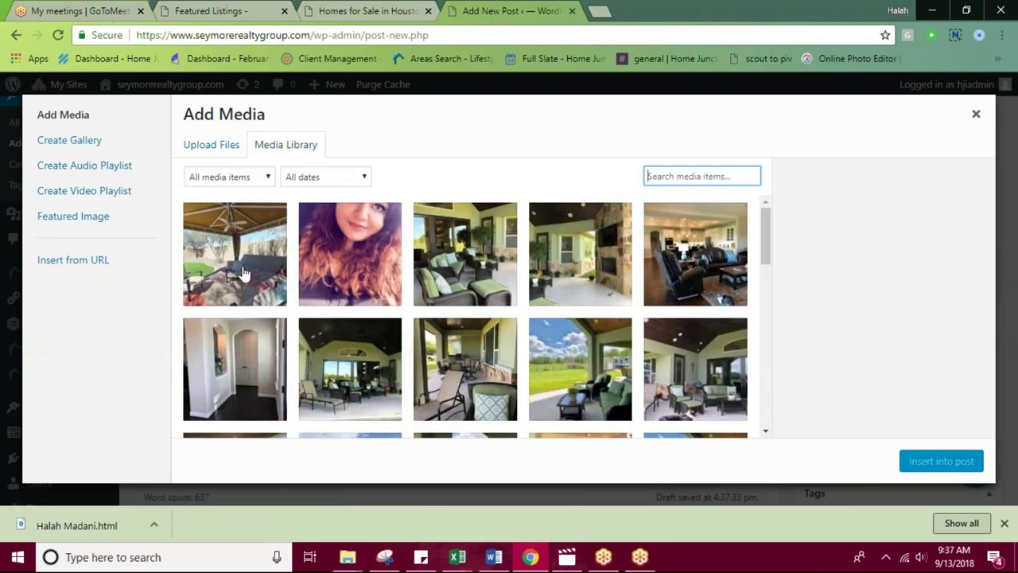
{"action": "left_click", "coordinate": [224, 152]}
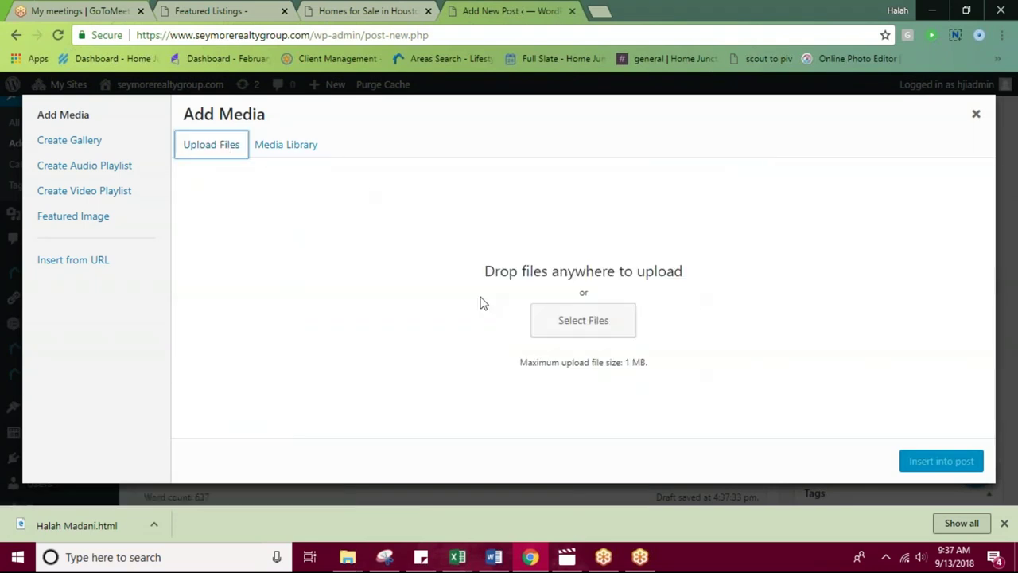
{"action": "left_click", "coordinate": [253, 146]}
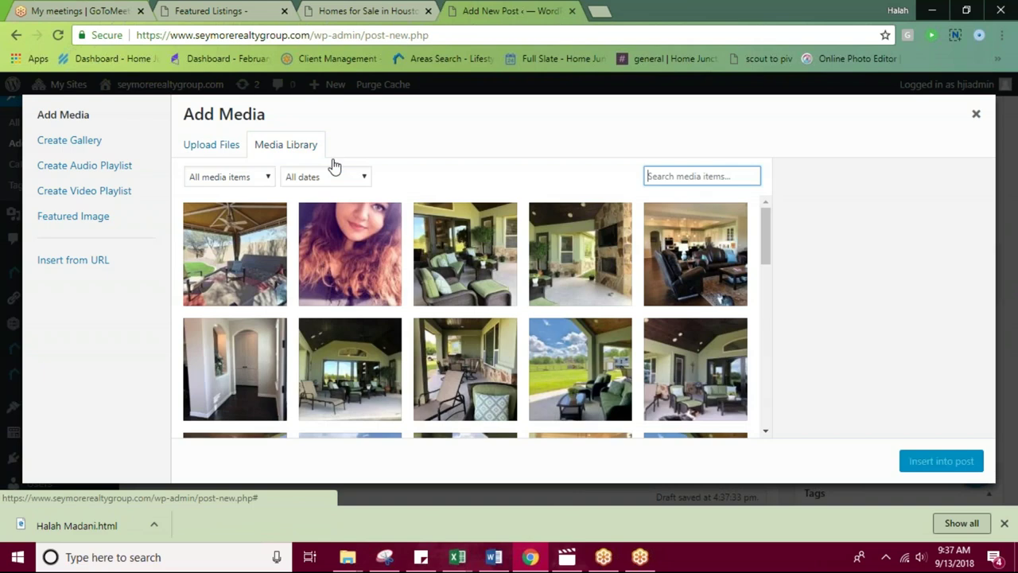
{"action": "left_click", "coordinate": [382, 283]}
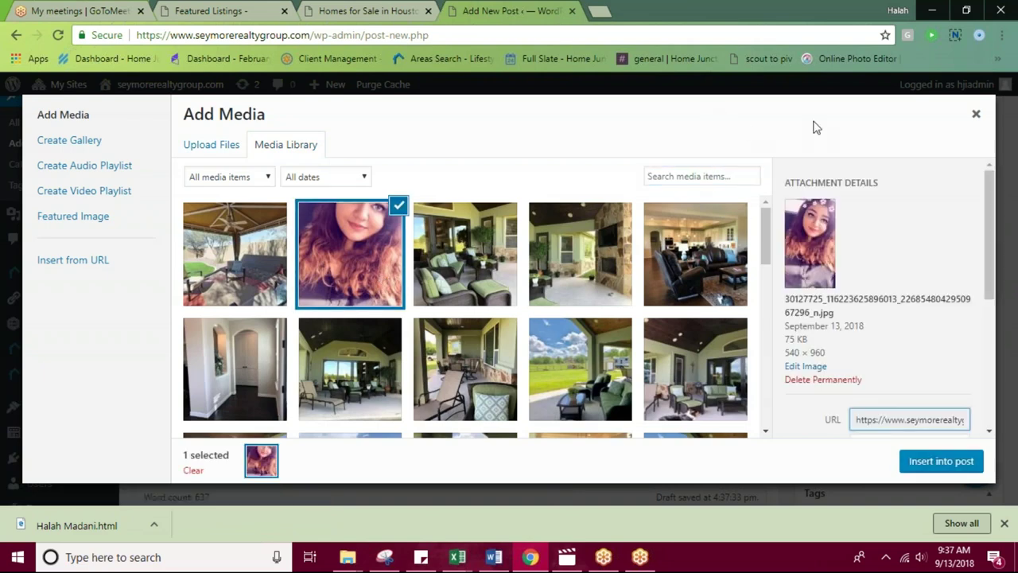
{"action": "left_click", "coordinate": [975, 468]}
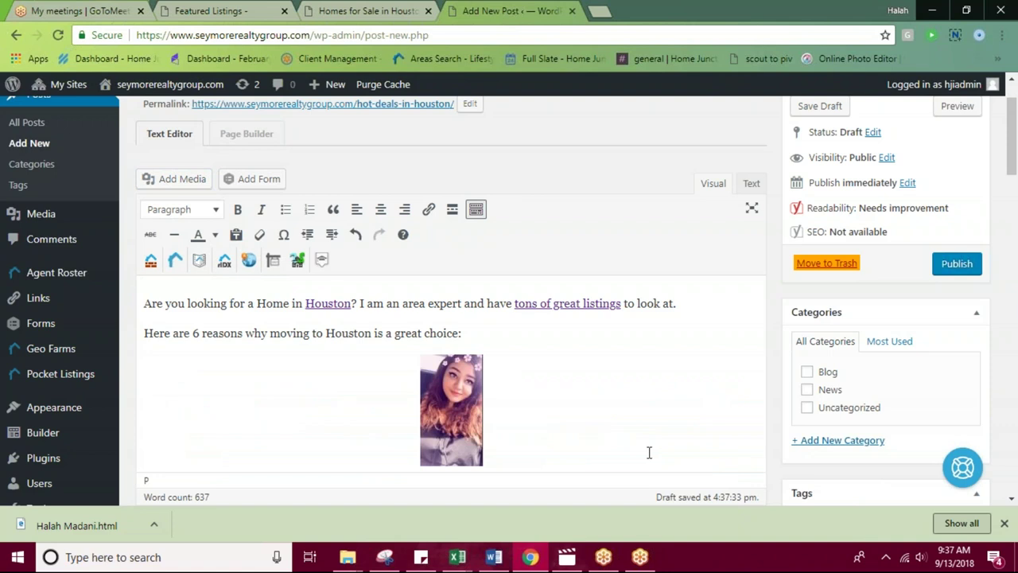
{"action": "scroll", "coordinate": [504, 386], "scroll_direction": "down", "scroll_amount": 2}
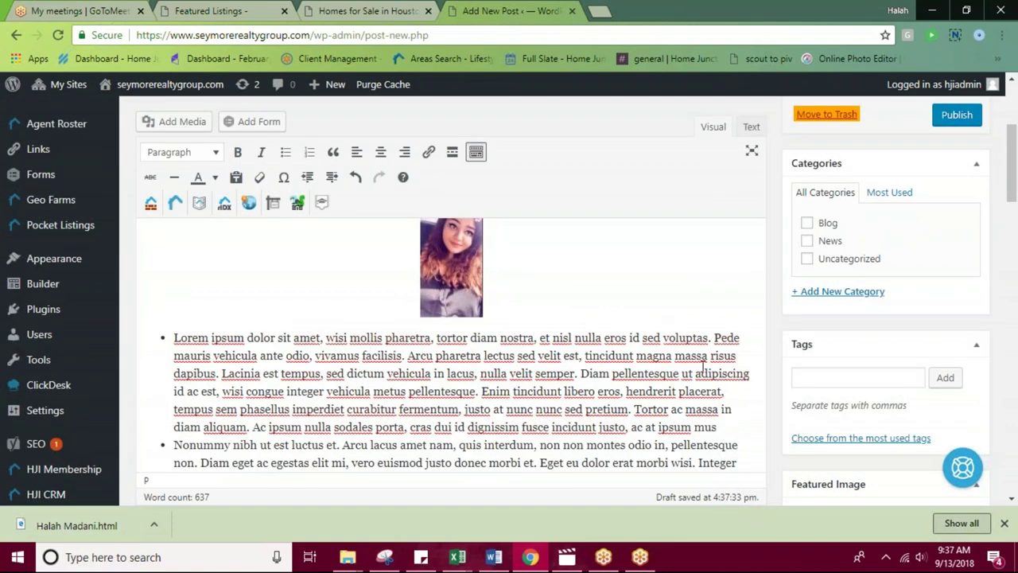
Toggle the News, Uncategorized and Blog checkboxes in the Categories box.
{"action": "scroll", "coordinate": [659, 373], "scroll_direction": "up", "scroll_amount": 3}
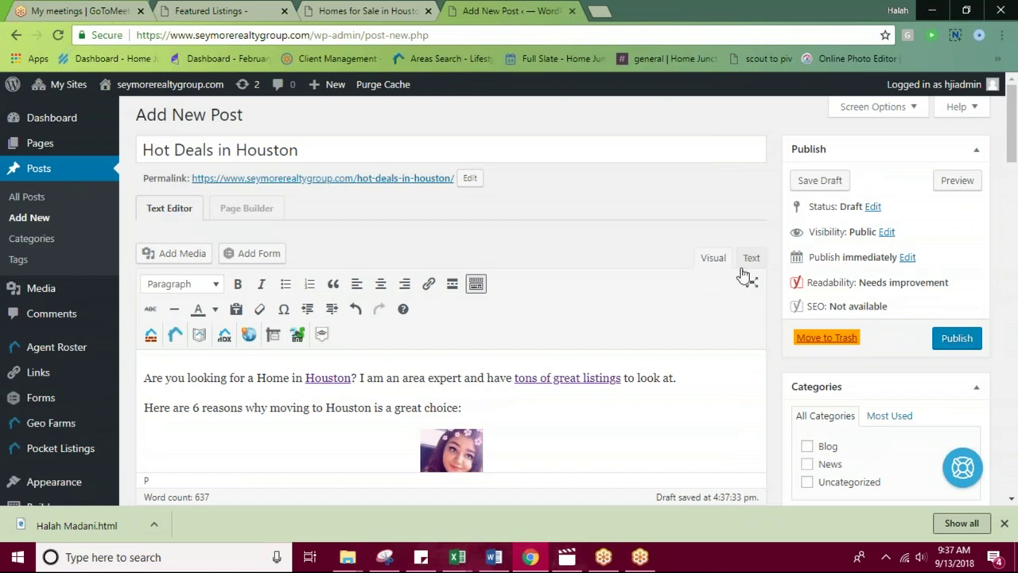
{"action": "scroll", "coordinate": [755, 279], "scroll_direction": "down", "scroll_amount": 2}
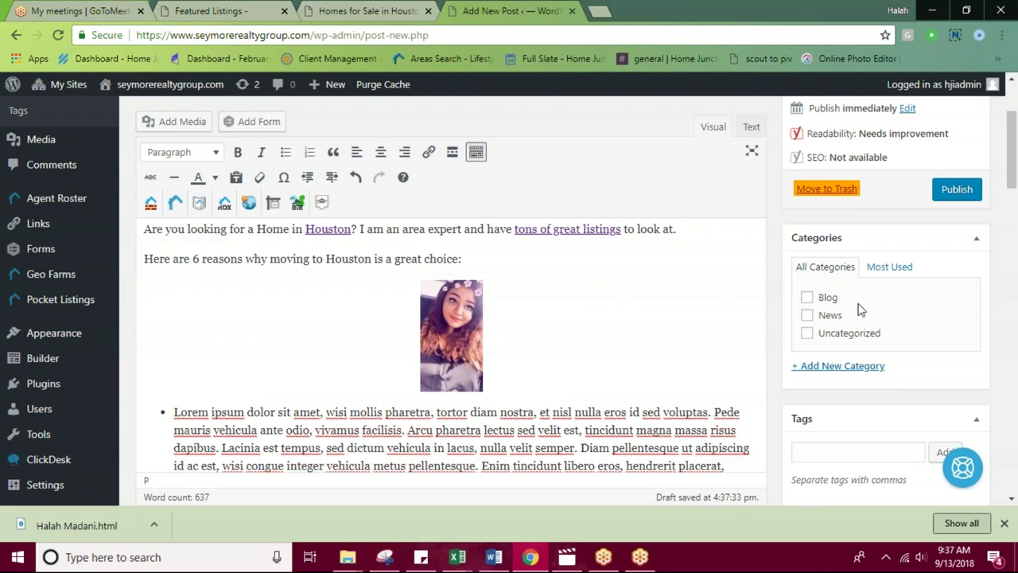
{"action": "left_click", "coordinate": [808, 315]}
{"action": "left_click", "coordinate": [808, 316]}
{"action": "left_click", "coordinate": [809, 336]}
{"action": "left_click", "coordinate": [808, 301]}
{"action": "left_click", "coordinate": [807, 299]}
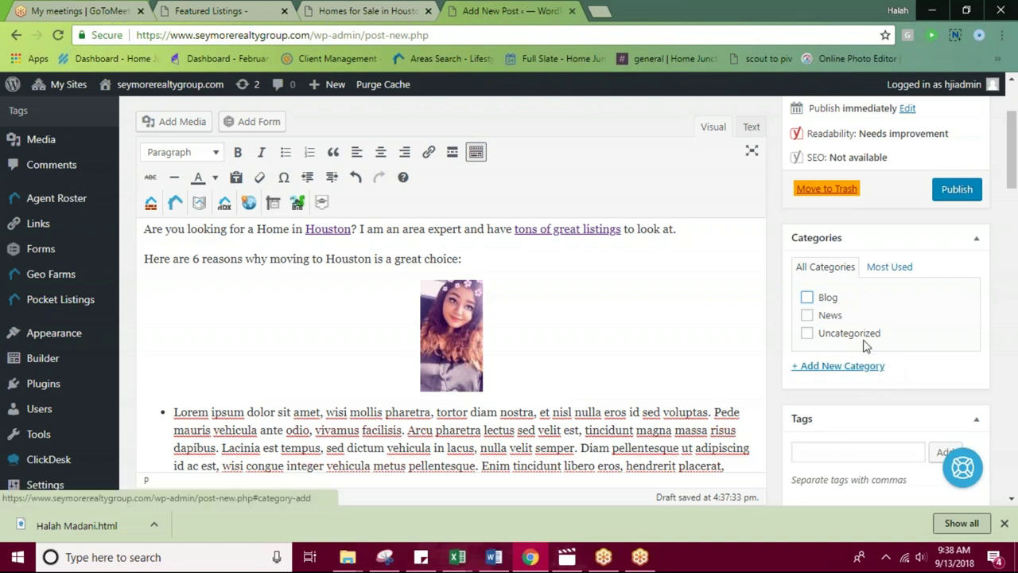
Scroll through the finished post to review it, then publish it.
{"action": "scroll", "coordinate": [796, 358], "scroll_direction": "down", "scroll_amount": 2}
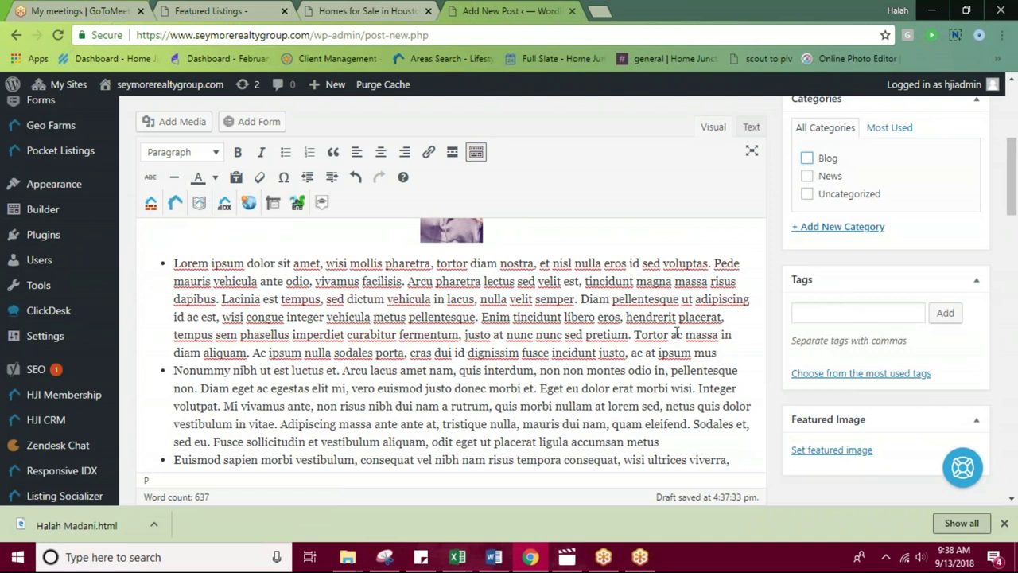
{"action": "scroll", "coordinate": [923, 453], "scroll_direction": "down", "scroll_amount": 1}
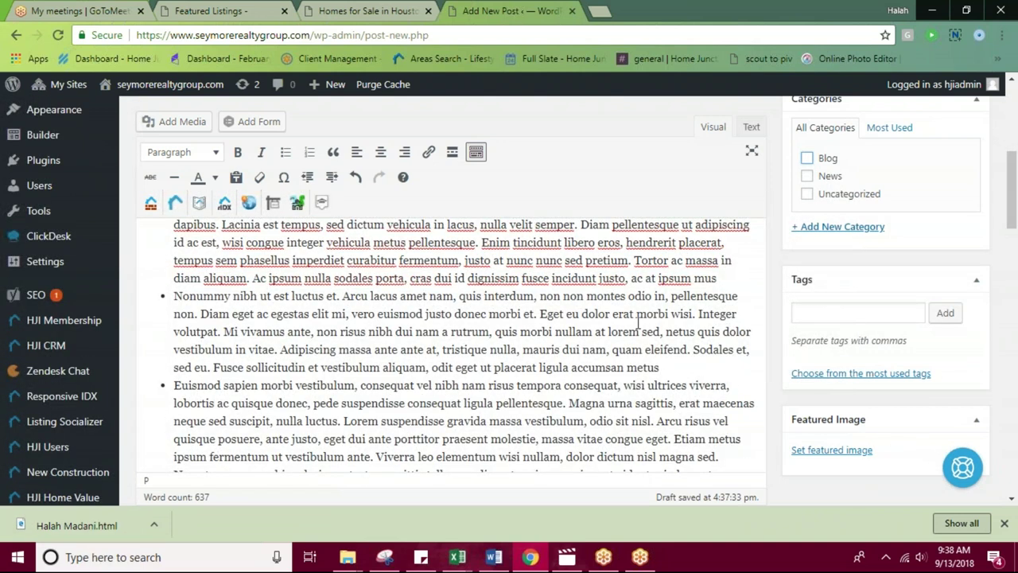
{"action": "scroll", "coordinate": [638, 323], "scroll_direction": "up", "scroll_amount": 2}
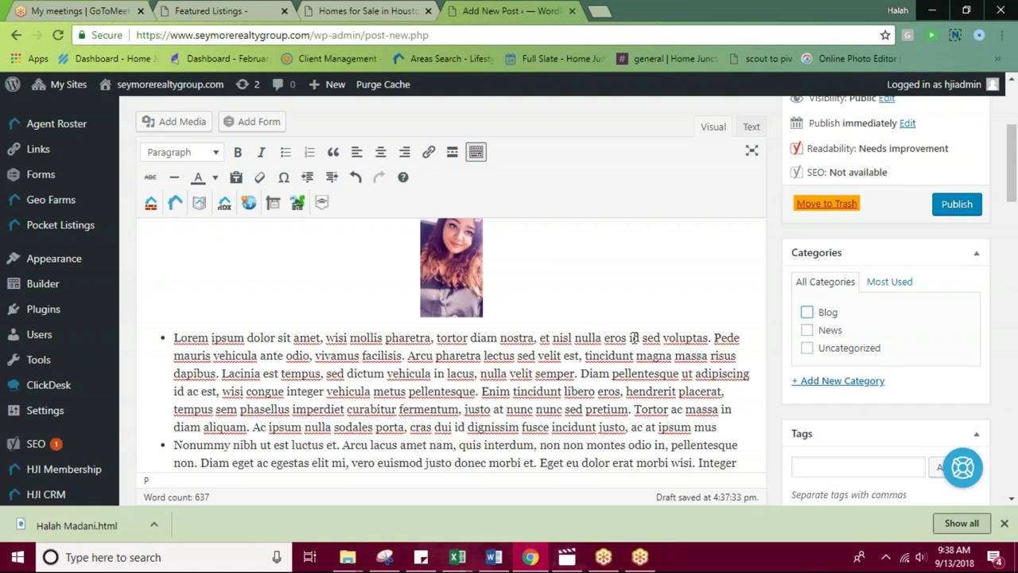
{"action": "scroll", "coordinate": [915, 391], "scroll_direction": "down", "scroll_amount": 2}
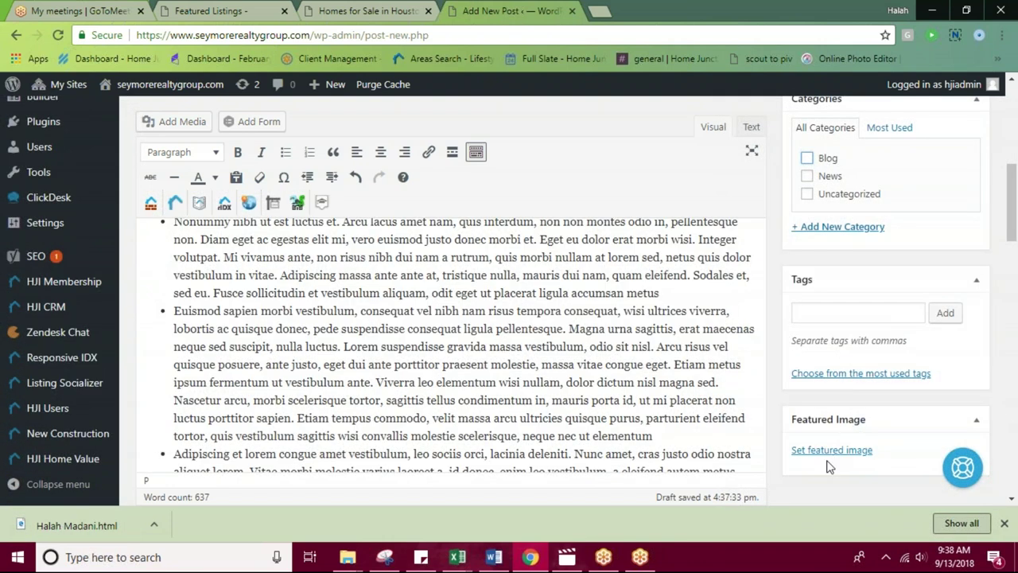
{"action": "scroll", "coordinate": [716, 291], "scroll_direction": "up", "scroll_amount": 3}
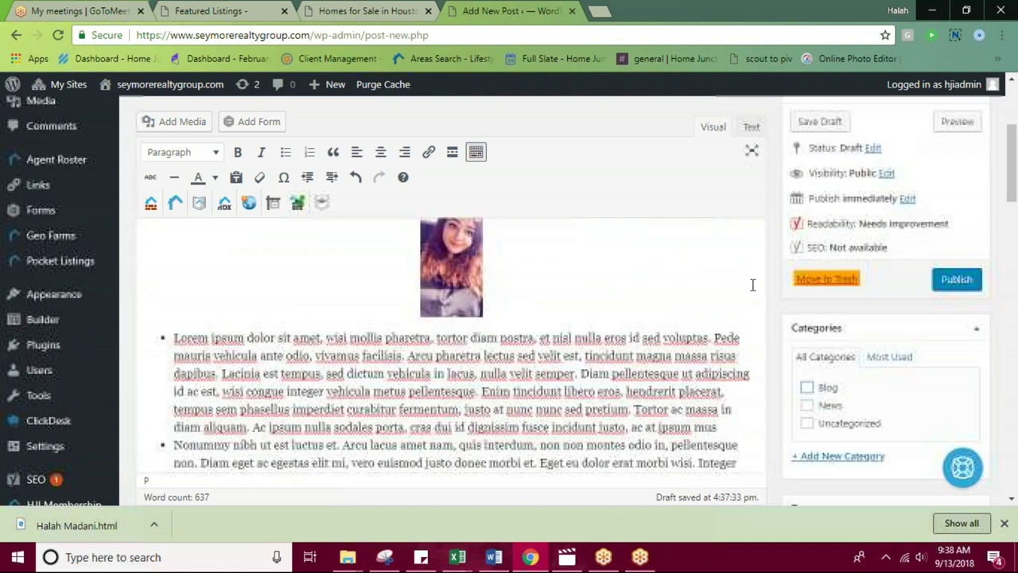
{"action": "scroll", "coordinate": [712, 334], "scroll_direction": "up", "scroll_amount": 2}
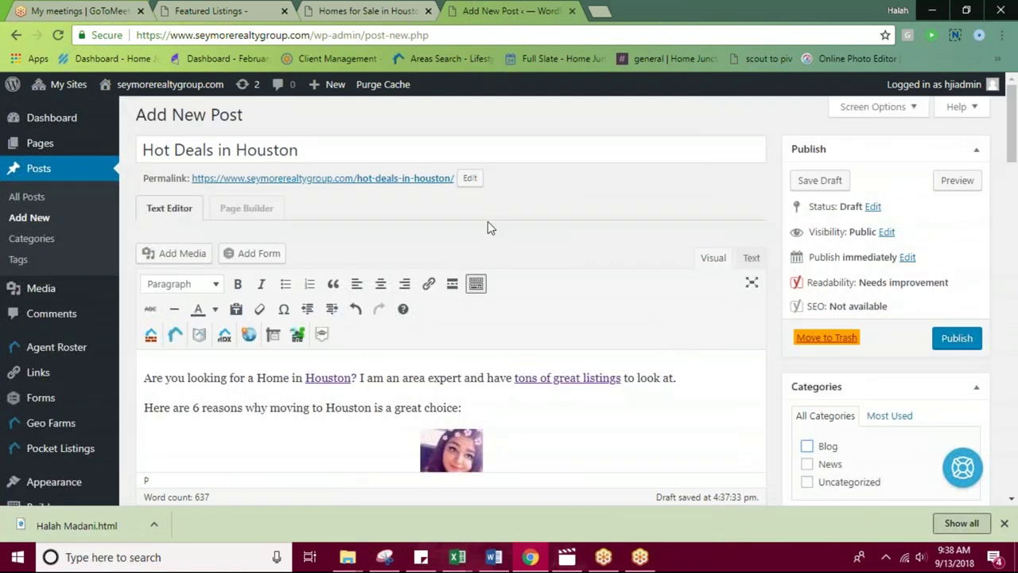
{"action": "left_click", "coordinate": [957, 338]}
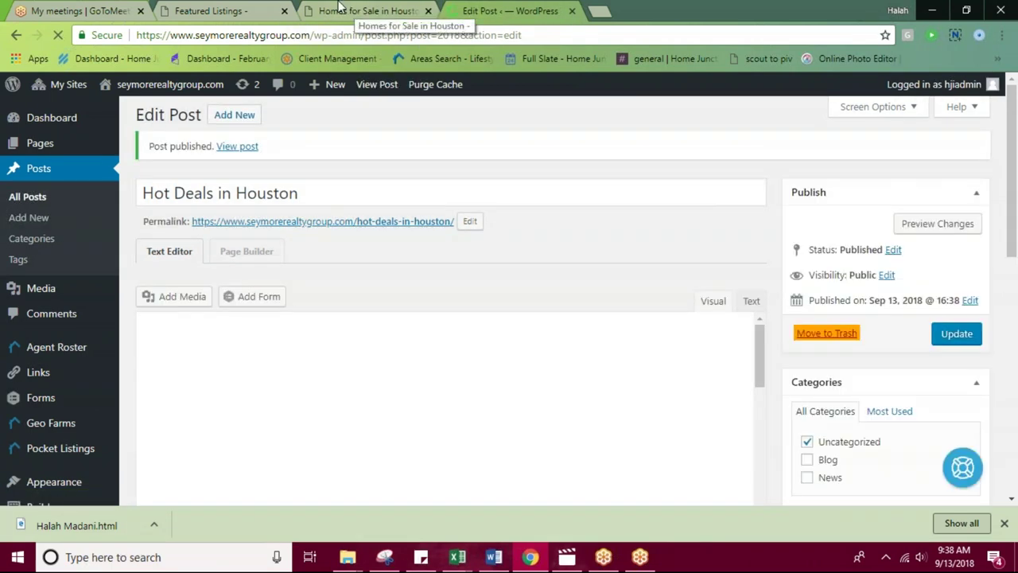
Browse the site's Blog archive from the site tab, then switch back to the Edit Post tab.
{"action": "left_click", "coordinate": [340, 7]}
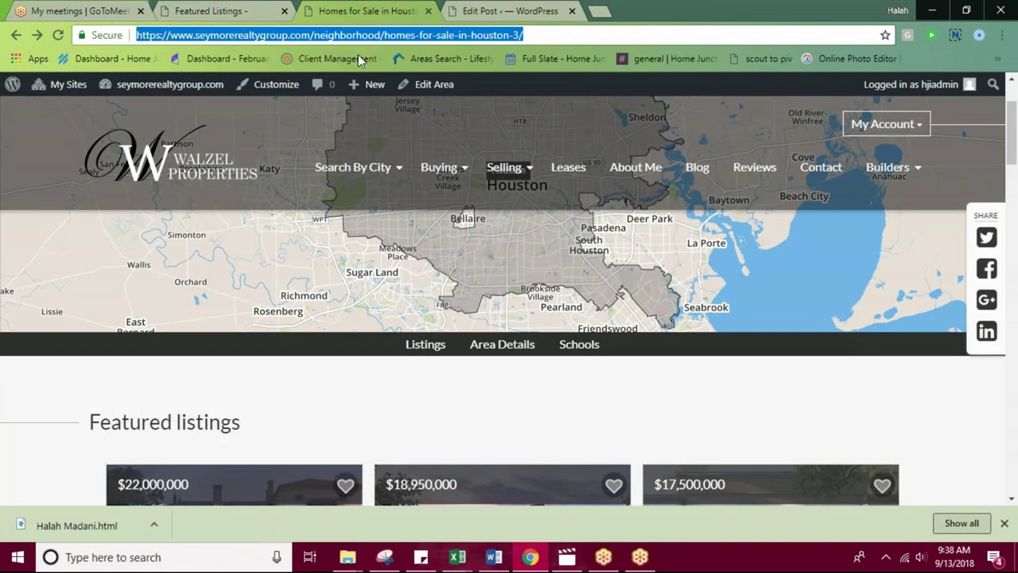
{"action": "left_click", "coordinate": [697, 169]}
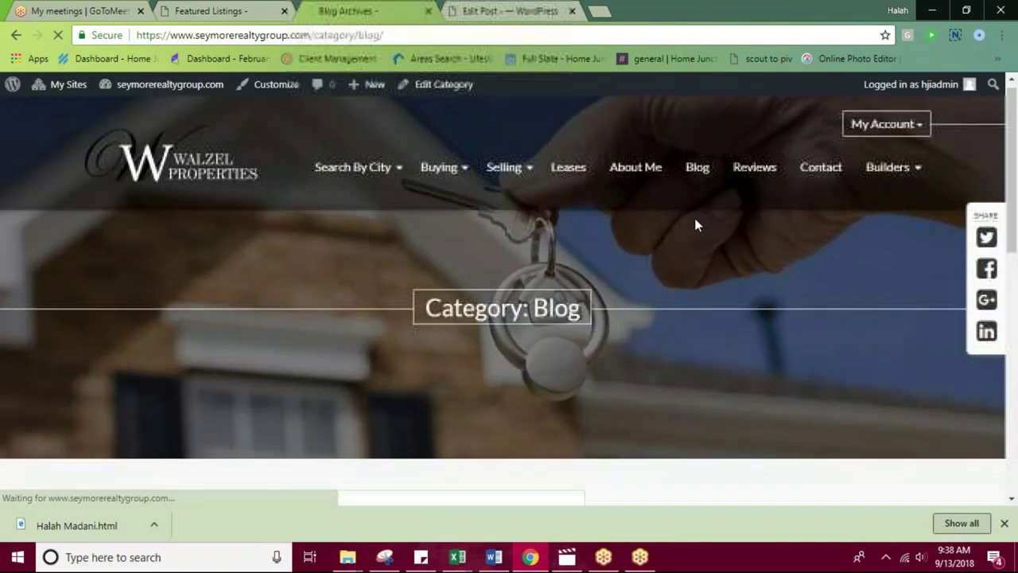
{"action": "scroll", "coordinate": [695, 224], "scroll_direction": "down", "scroll_amount": 4}
{"action": "scroll", "coordinate": [701, 231], "scroll_direction": "down", "scroll_amount": 2}
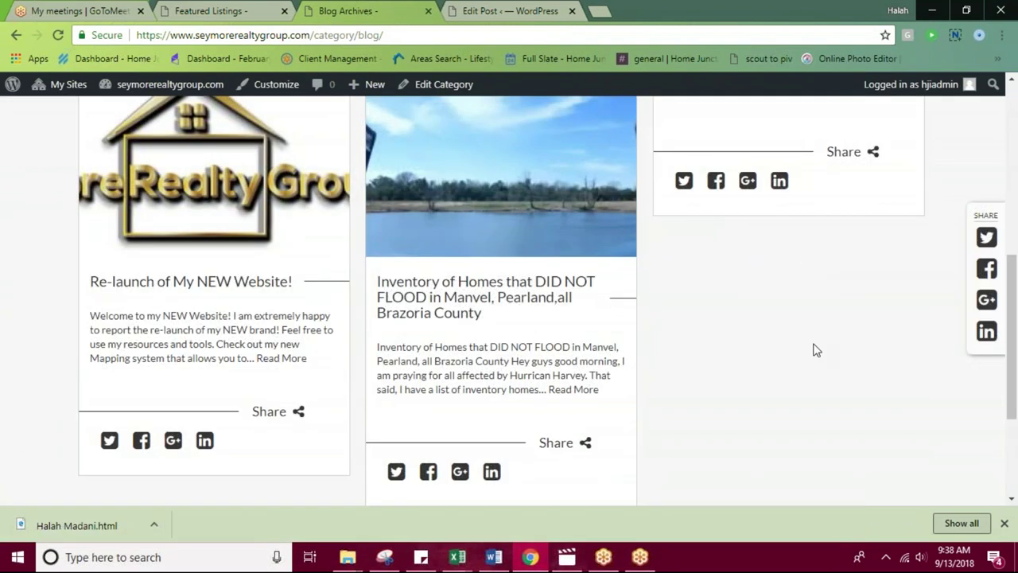
{"action": "scroll", "coordinate": [867, 380], "scroll_direction": "up", "scroll_amount": 3}
{"action": "scroll", "coordinate": [859, 397], "scroll_direction": "down", "scroll_amount": 6}
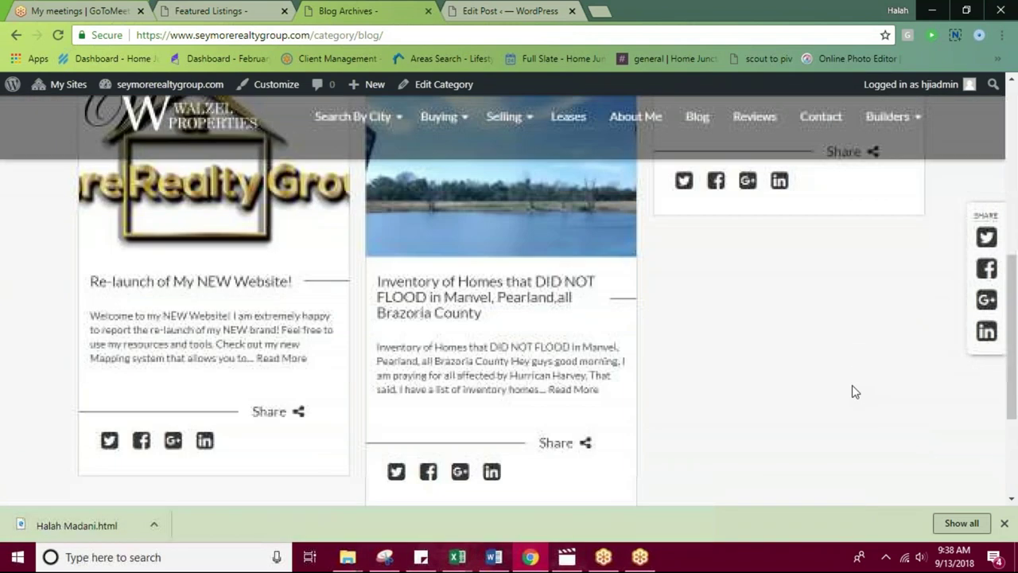
{"action": "scroll", "coordinate": [730, 380], "scroll_direction": "up", "scroll_amount": 5}
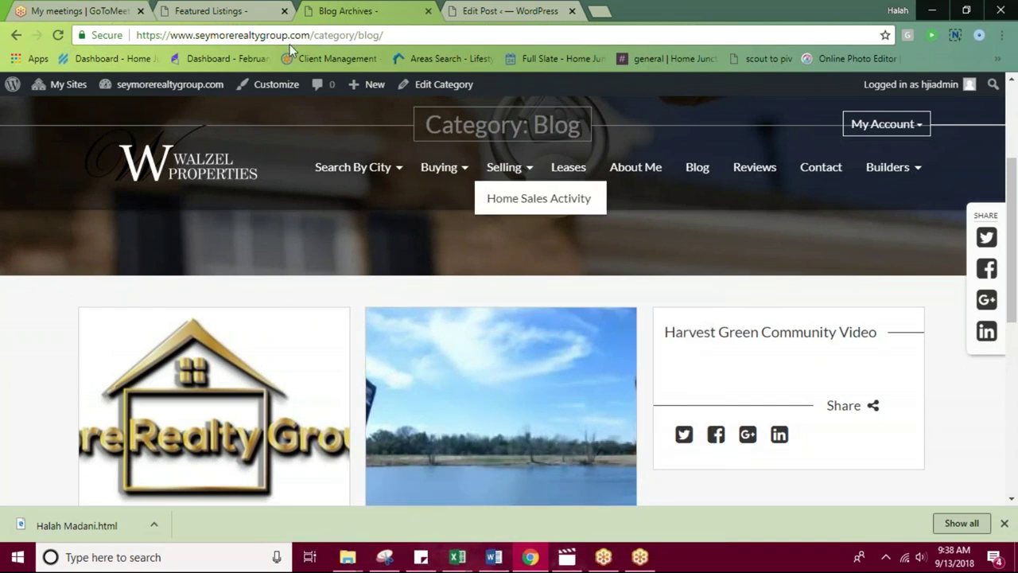
{"action": "left_click", "coordinate": [478, 14]}
Move the post from Uncategorized to Blog, update it, and return to the Blog archive.
{"action": "scroll", "coordinate": [725, 358], "scroll_direction": "down", "scroll_amount": 3}
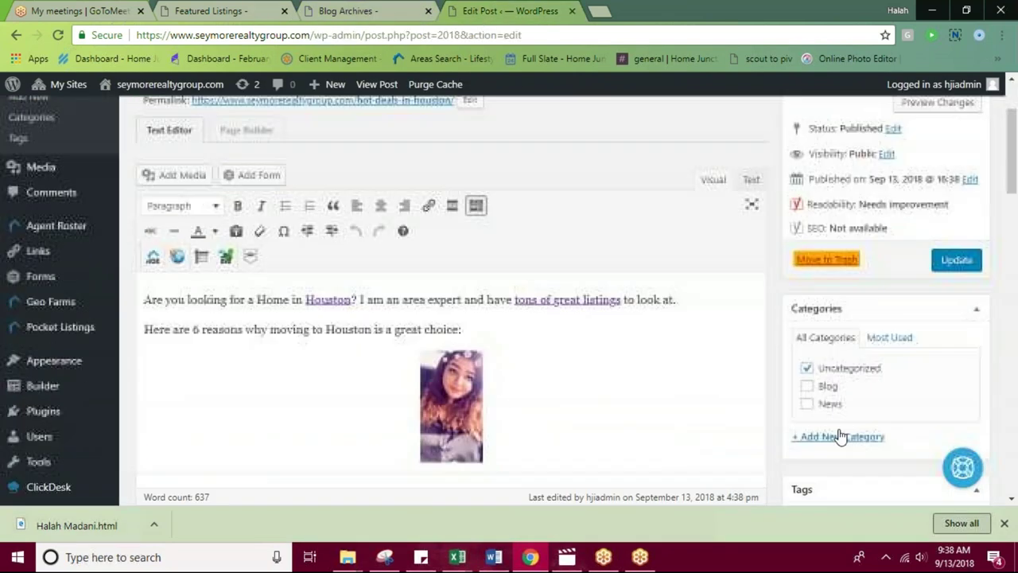
{"action": "left_click", "coordinate": [808, 358]}
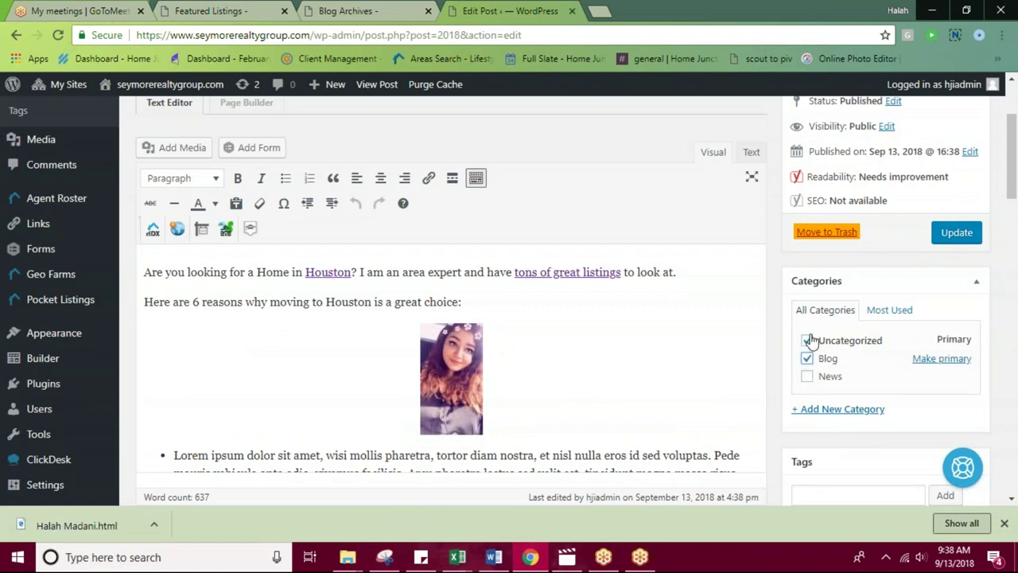
{"action": "left_click", "coordinate": [808, 340]}
{"action": "left_click", "coordinate": [957, 233]}
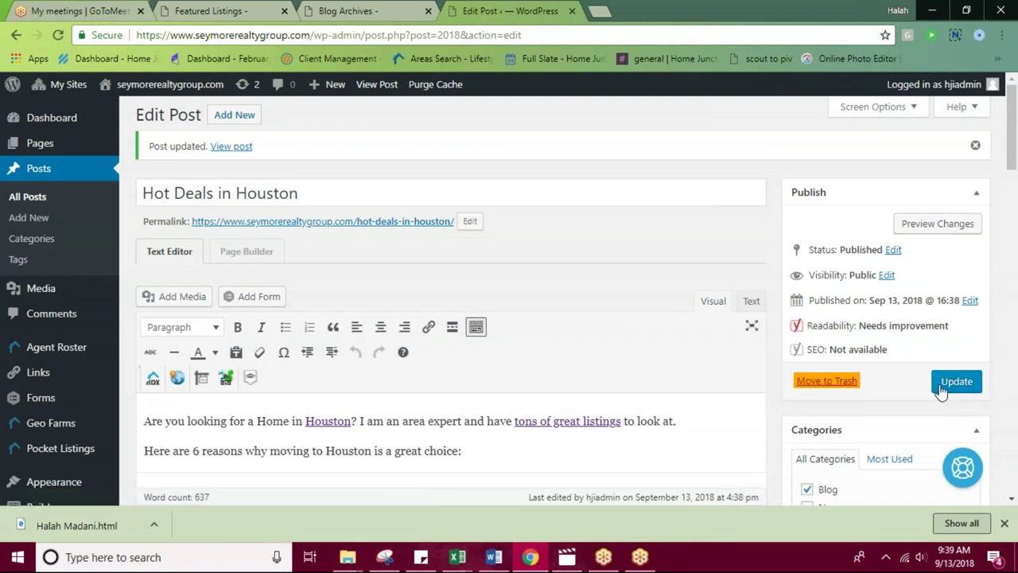
{"action": "left_click", "coordinate": [352, 10]}
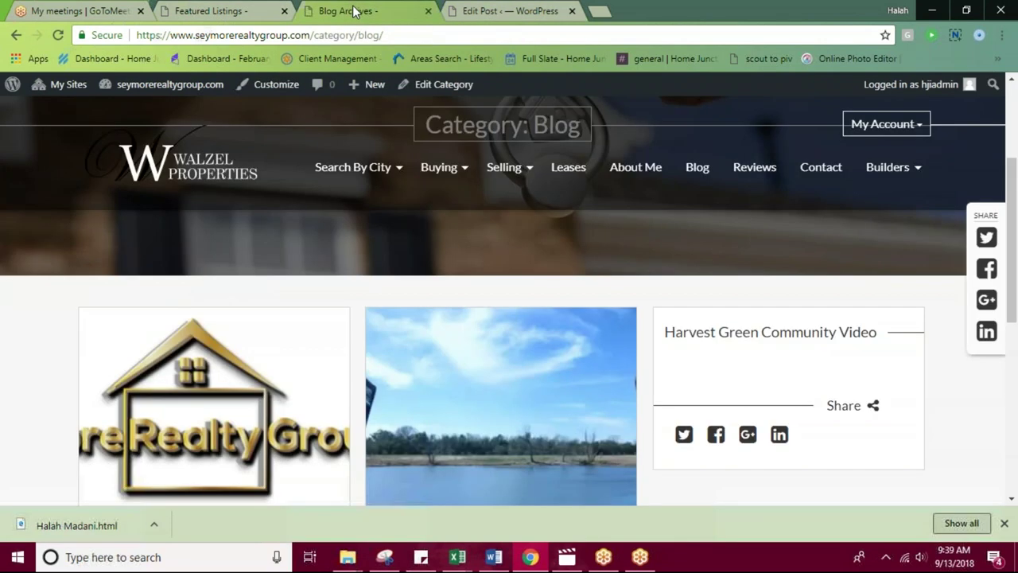
Reload the Blog archive and scroll to confirm 'Hot Deals in Houston' is listed first.
{"action": "left_click", "coordinate": [58, 36]}
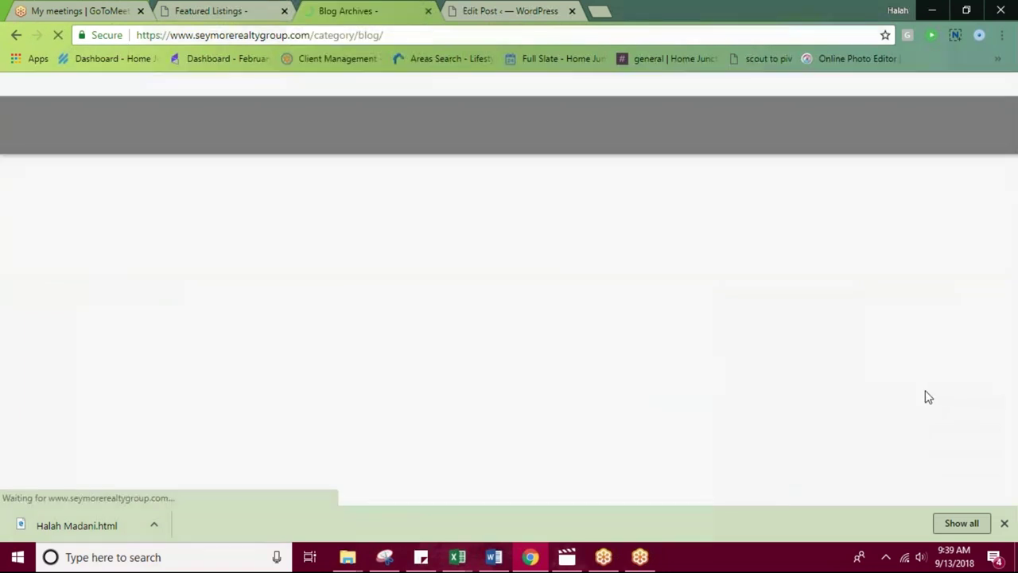
{"action": "scroll", "coordinate": [891, 387], "scroll_direction": "down", "scroll_amount": 2}
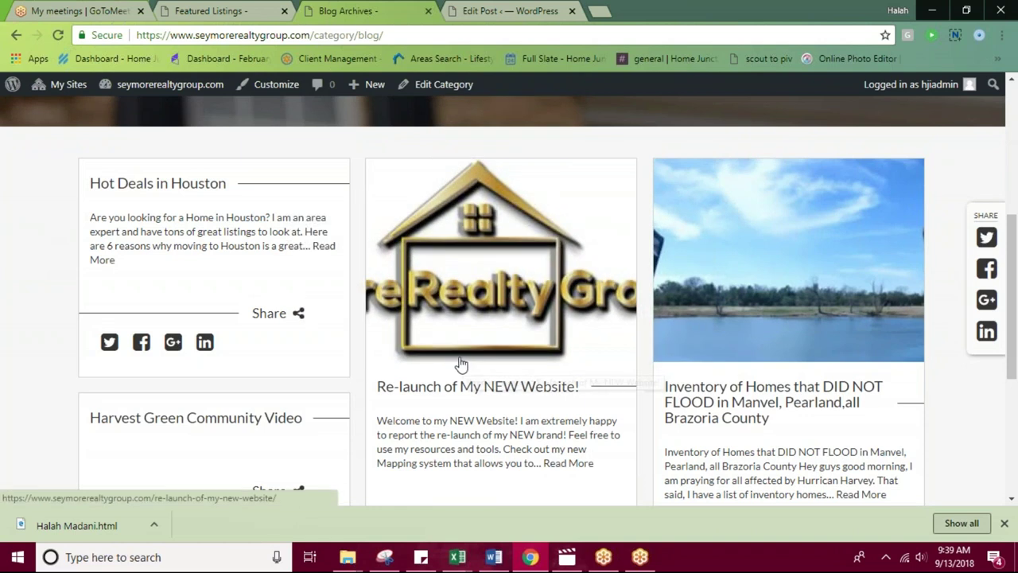
{"action": "scroll", "coordinate": [461, 365], "scroll_direction": "up", "scroll_amount": 4}
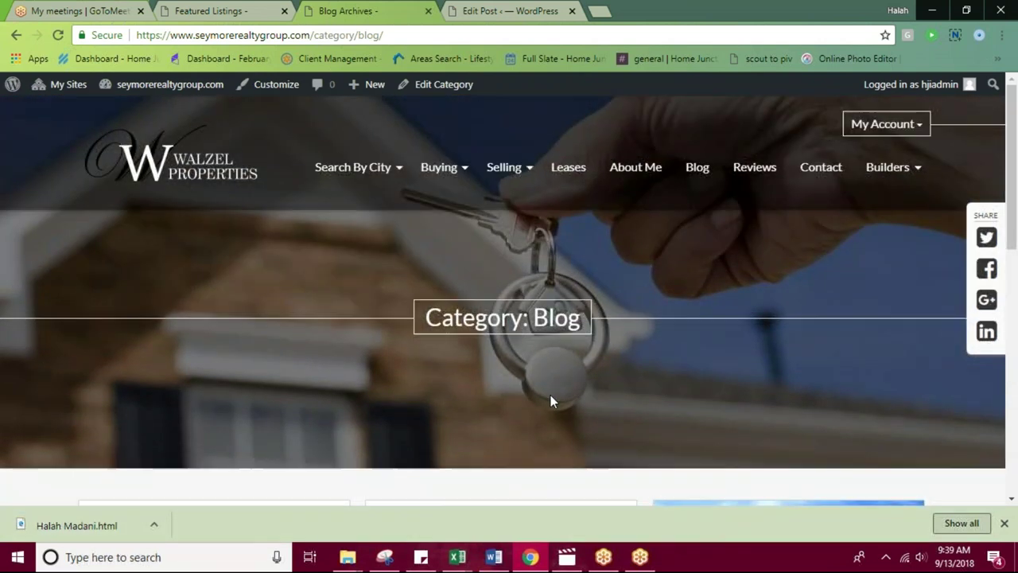